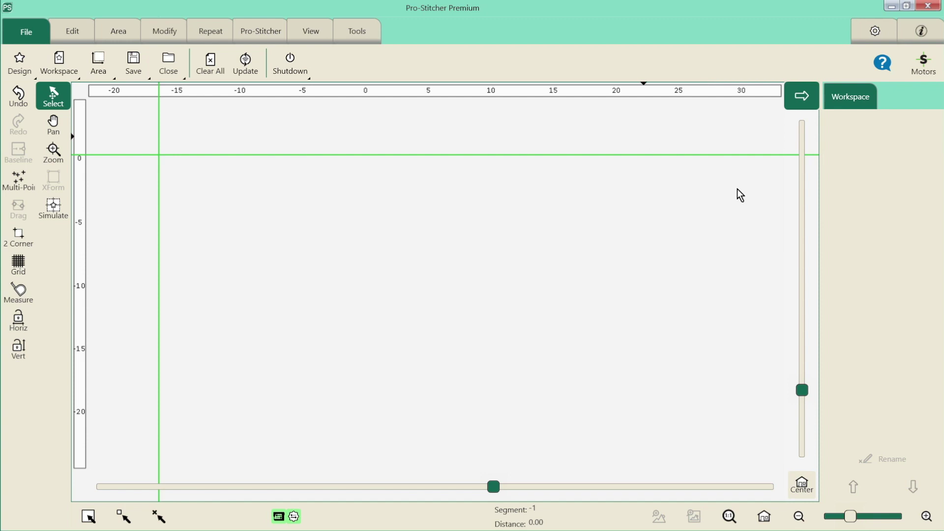
Show the Area tools and the width and height panel for defining a quilting area
{"action": "left_click", "coordinate": [118, 33]}
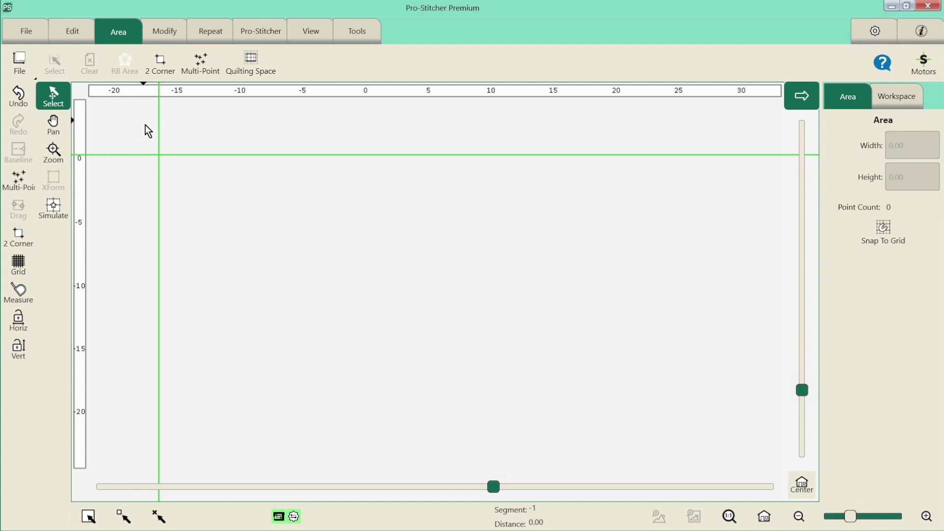
Turn on Simulate mode so positions can be set without moving the machine
{"action": "left_click", "coordinate": [63, 210]}
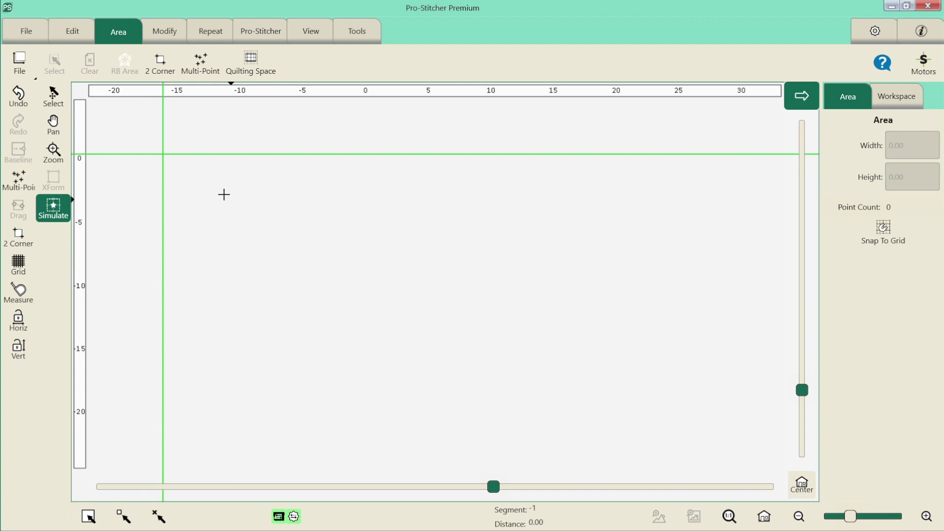
Define a 47.92 × 18.66 rectangular area from two opposite corners with 2 Corner
{"action": "left_click", "coordinate": [169, 68]}
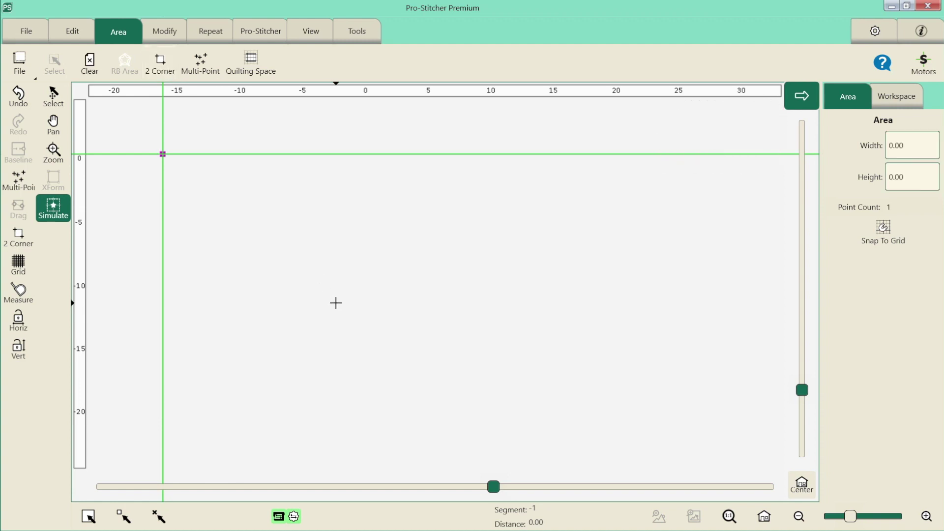
{"action": "key", "text": "XF86AudioLowerVolume"}
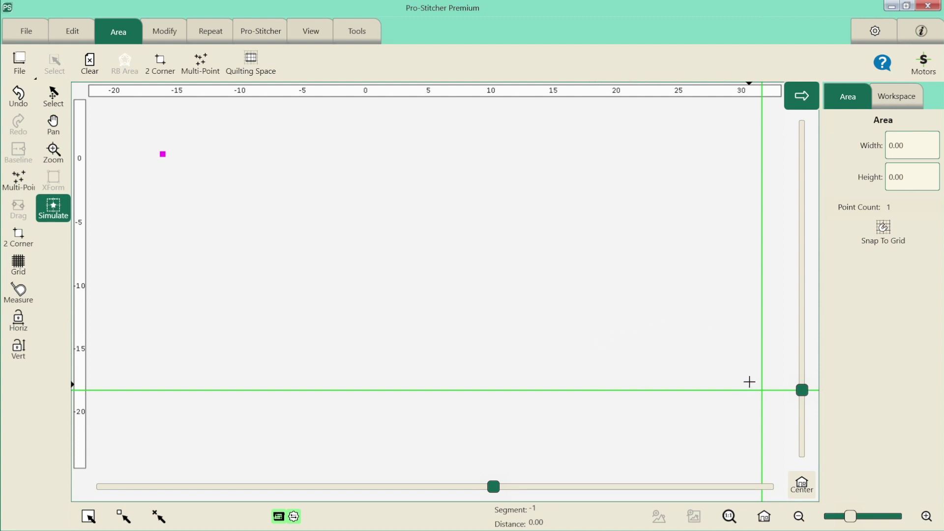
{"action": "left_click", "coordinate": [166, 73]}
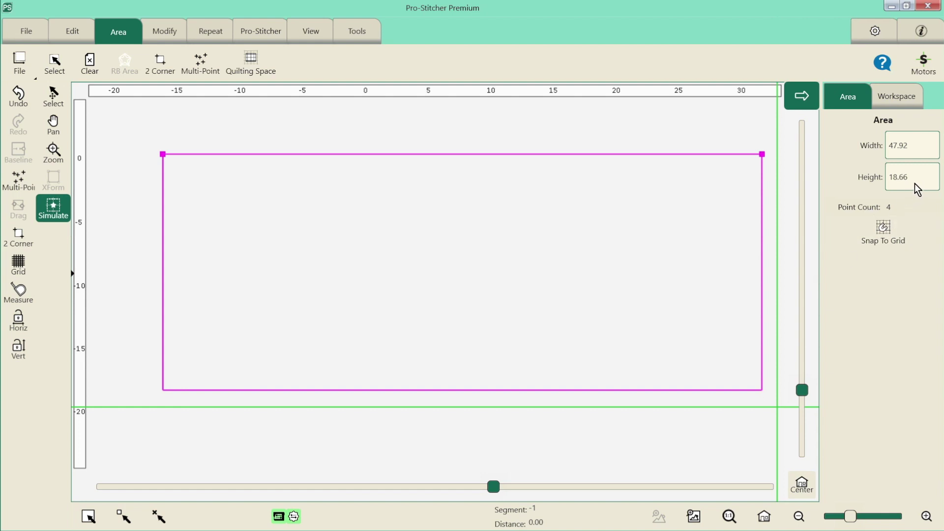
{"action": "left_click", "coordinate": [913, 181]}
Change the area height from 18.66 to 60 and fit the 47.92 × 60 rectangle in view
{"action": "left_click", "coordinate": [913, 181]}
{"action": "left_click", "coordinate": [913, 181]}
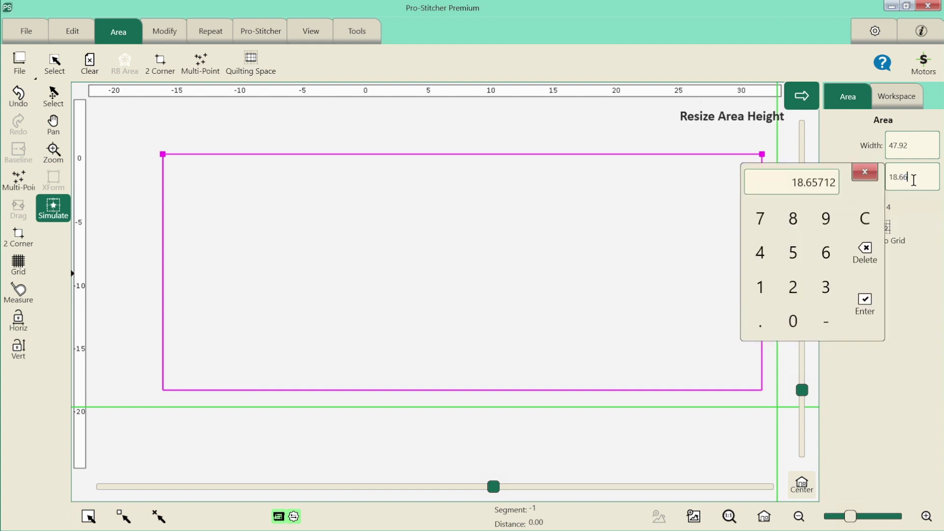
{"action": "left_click", "coordinate": [865, 219]}
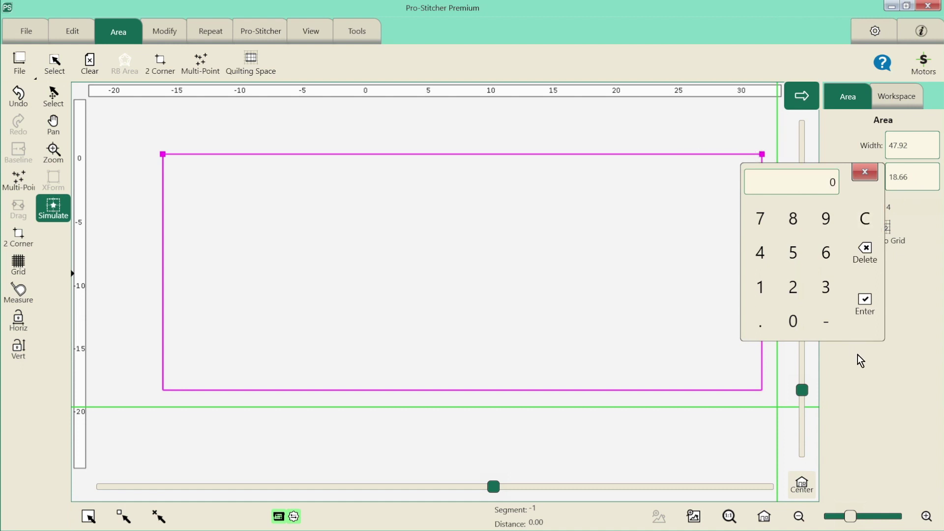
{"action": "left_click", "coordinate": [827, 252]}
{"action": "left_click", "coordinate": [793, 321]}
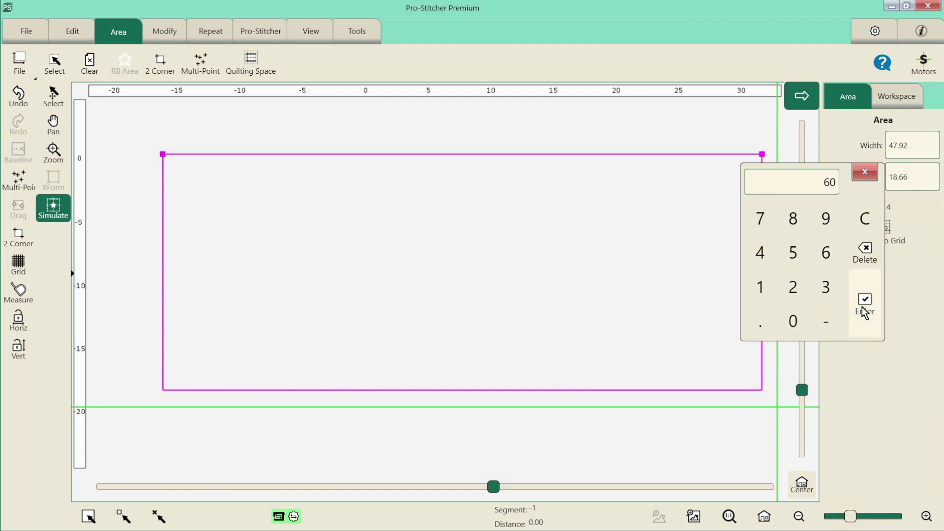
{"action": "left_click", "coordinate": [865, 305]}
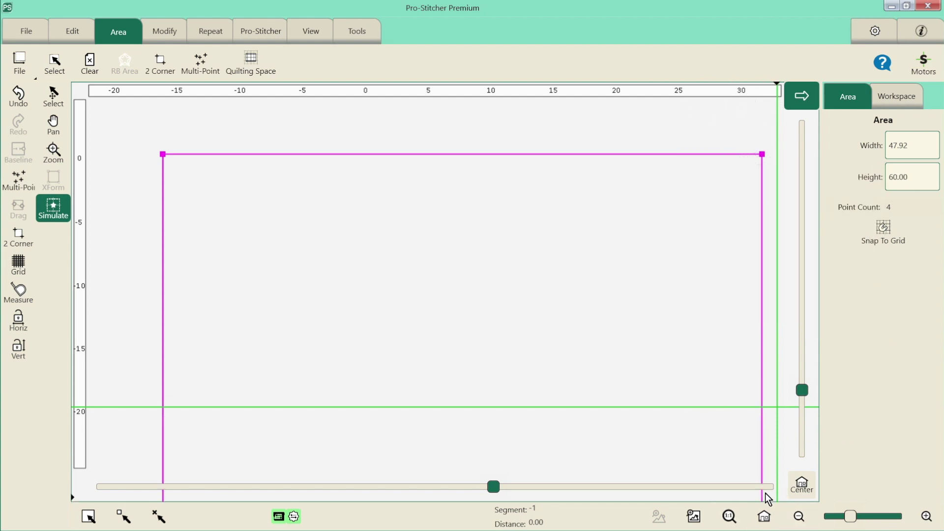
{"action": "left_click", "coordinate": [762, 519]}
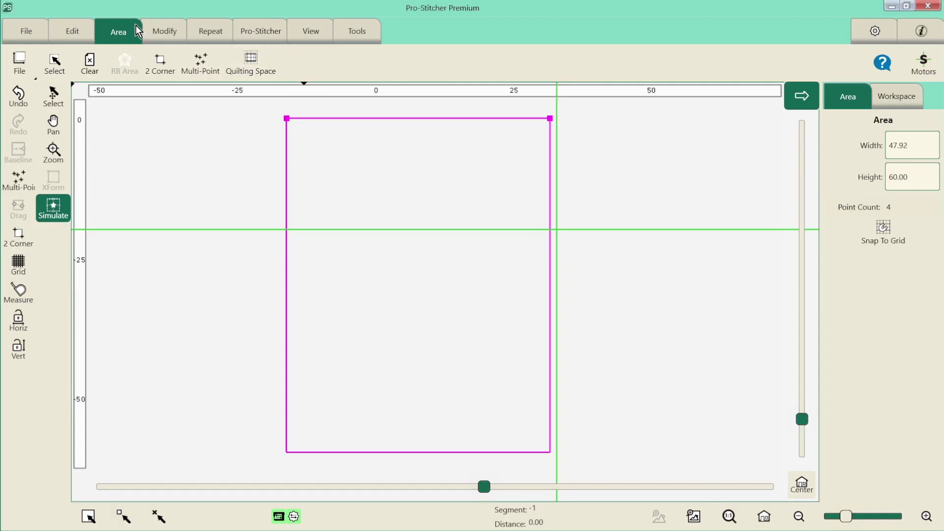
Switch from the Modify tools to the File tools
{"action": "left_click", "coordinate": [169, 35]}
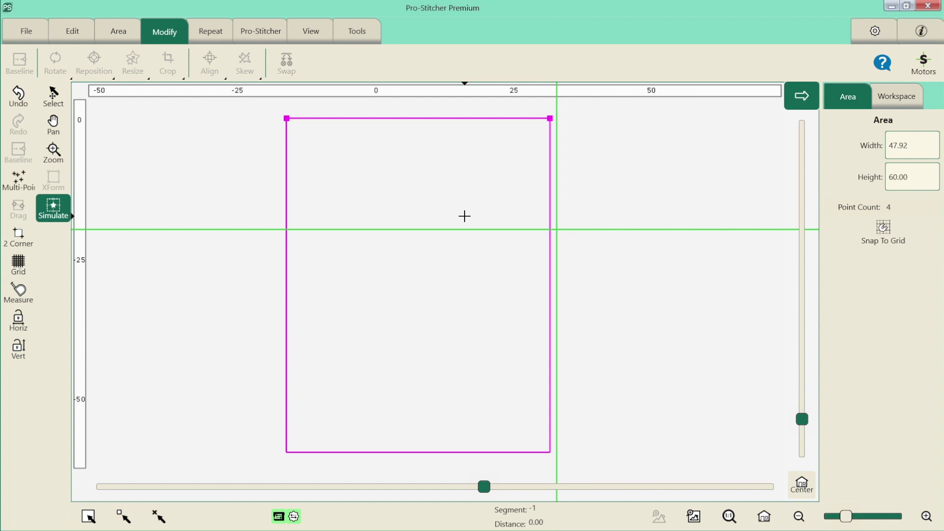
{"action": "left_click", "coordinate": [22, 27]}
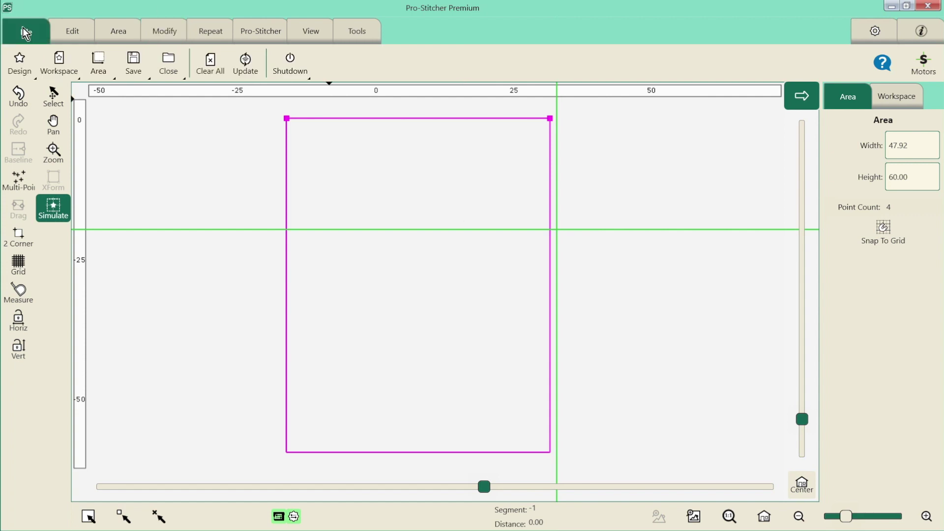
Load the Block 10 Leaves design from Designs > 1-PS Designs > Blocks
{"action": "left_click", "coordinate": [22, 57]}
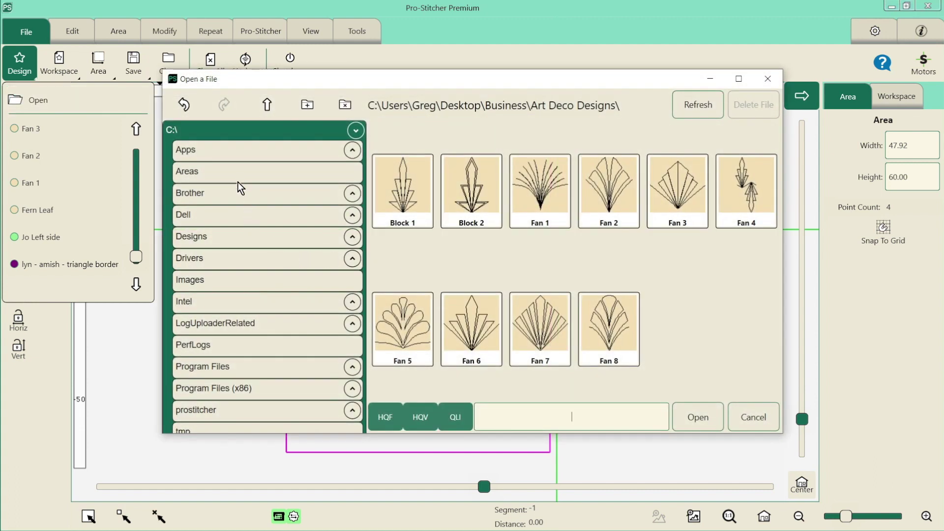
{"action": "scroll", "coordinate": [251, 241], "scroll_direction": "down", "scroll_amount": 1}
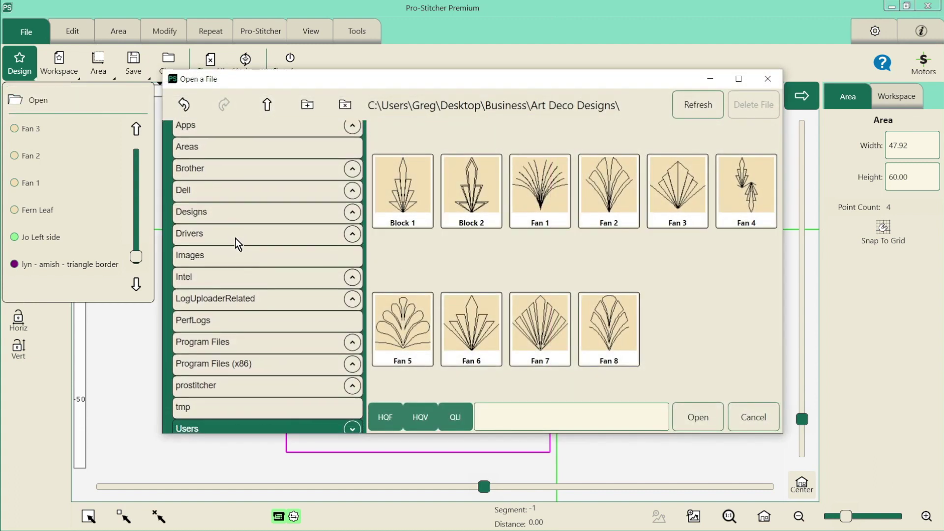
{"action": "left_click", "coordinate": [241, 221]}
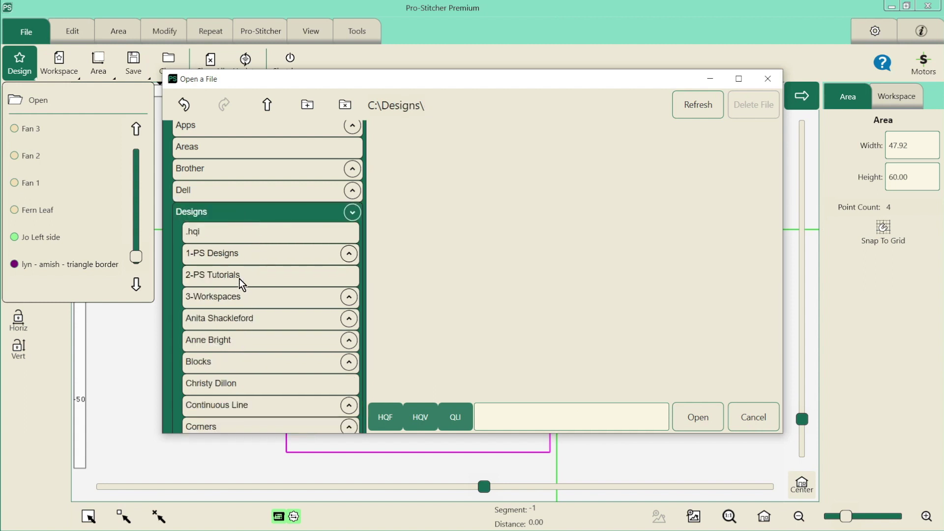
{"action": "left_click", "coordinate": [258, 265]}
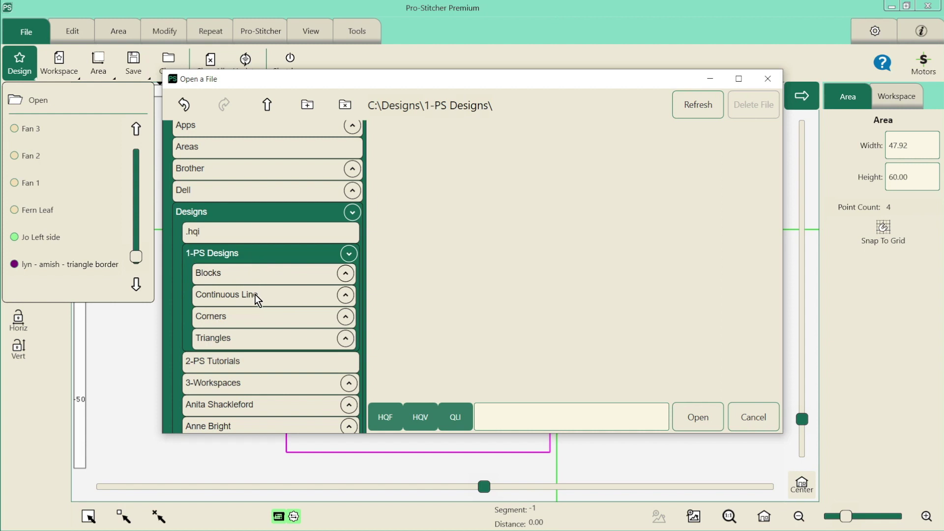
{"action": "left_click", "coordinate": [258, 281]}
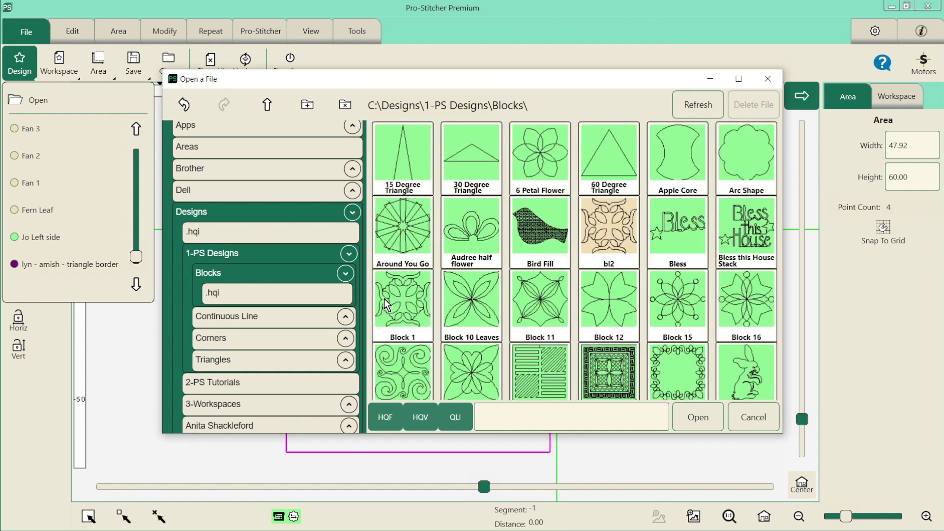
{"action": "scroll", "coordinate": [610, 225], "scroll_direction": "down", "scroll_amount": 1}
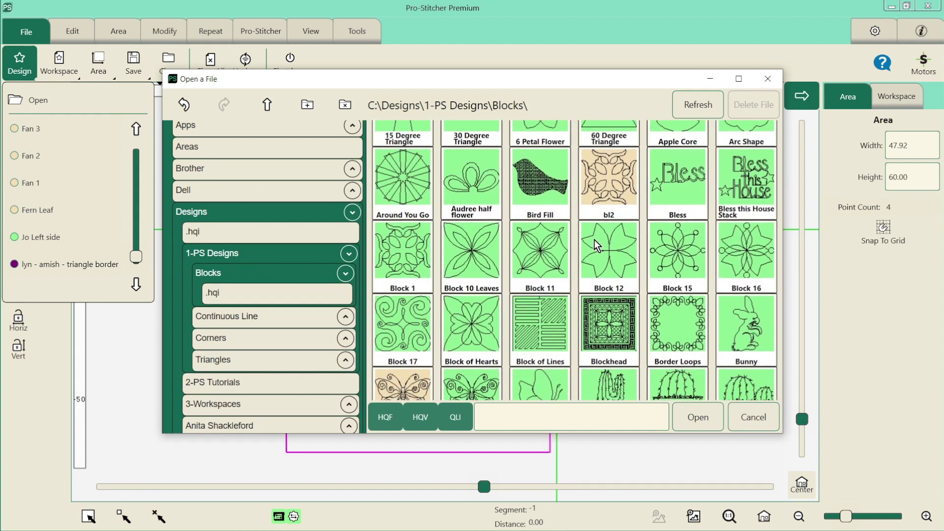
{"action": "left_click", "coordinate": [476, 255]}
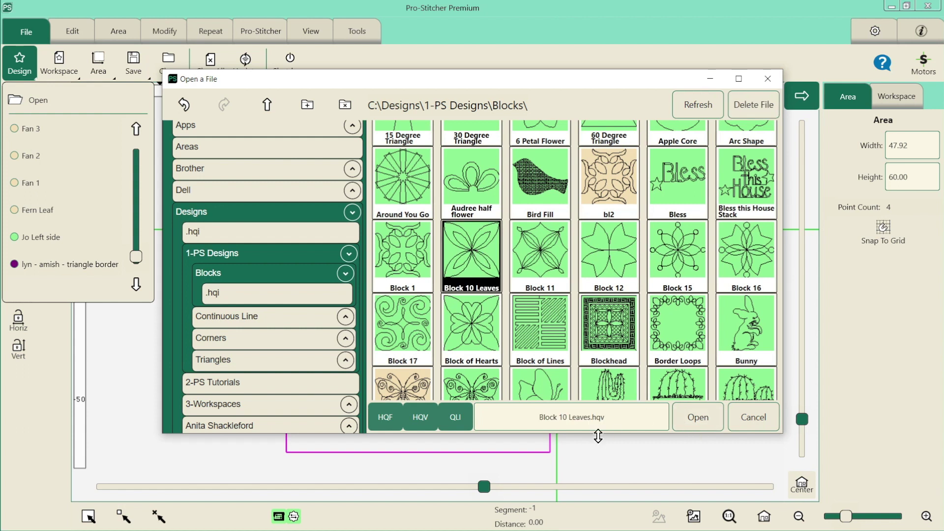
{"action": "left_click", "coordinate": [698, 418]}
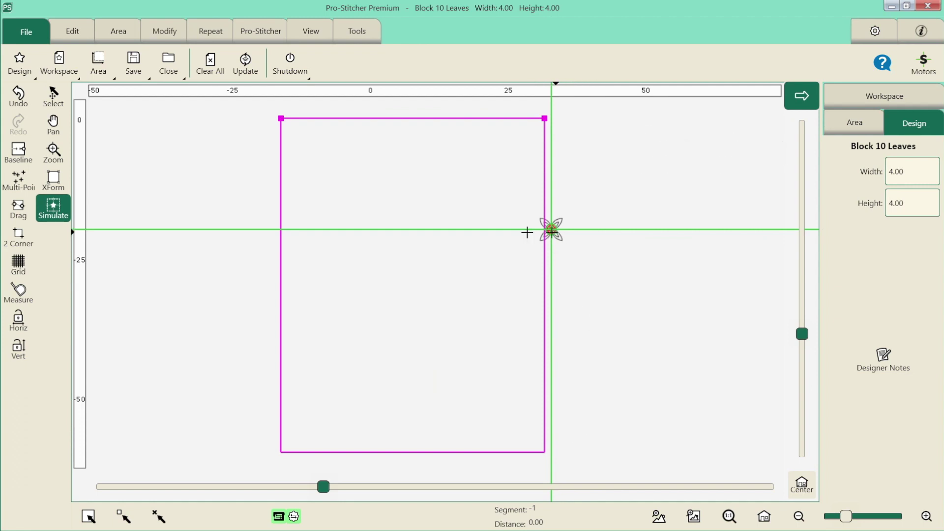
Drag the simulated needle position off the design and show the Modify tools
{"action": "left_click_drag", "start_coordinate": [527, 232], "coordinate": [343, 166]}
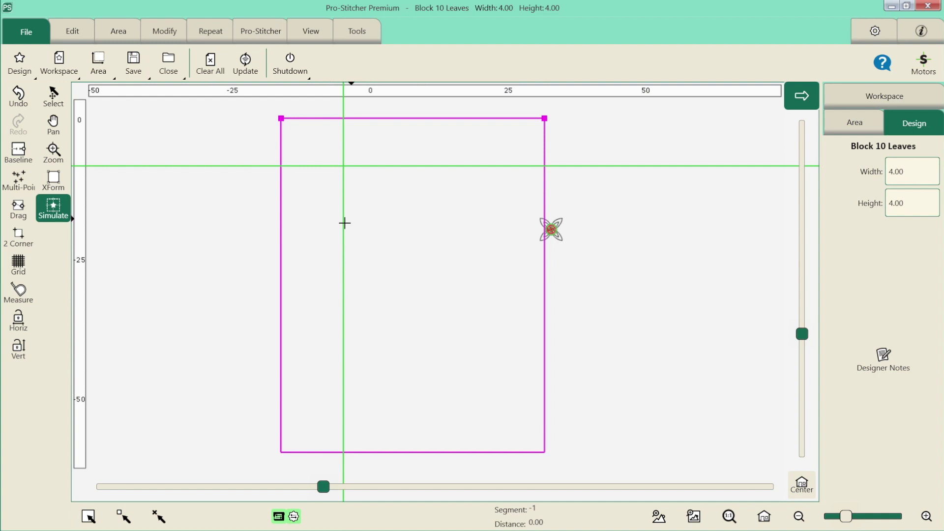
{"action": "left_click", "coordinate": [159, 38]}
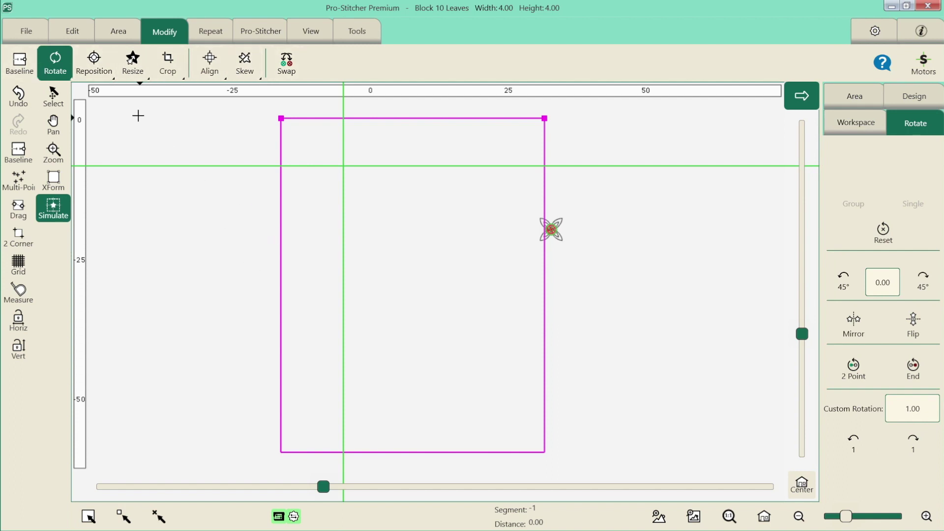
Clear the rectangular quilt area to zero points and fit the view around the leaf design
{"action": "left_click", "coordinate": [101, 71]}
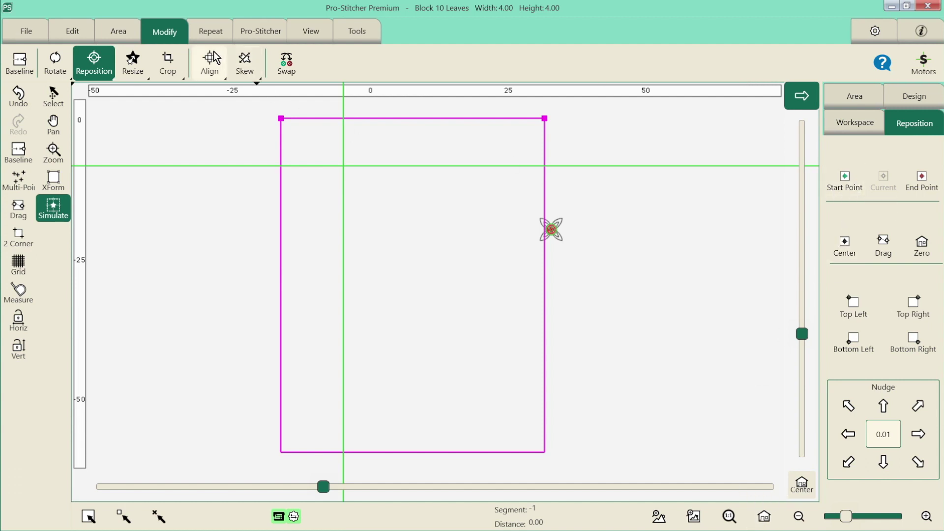
{"action": "left_click", "coordinate": [129, 37]}
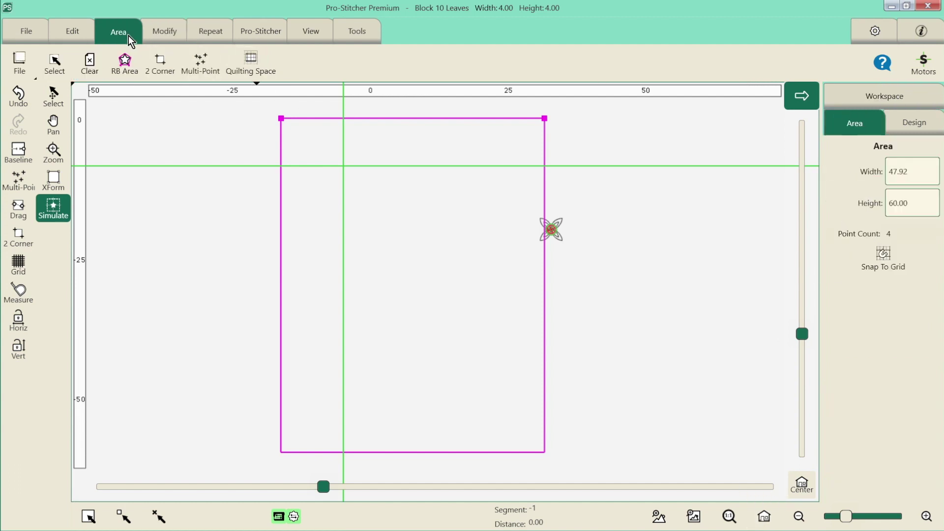
{"action": "left_click", "coordinate": [89, 62]}
{"action": "left_click", "coordinate": [768, 523]}
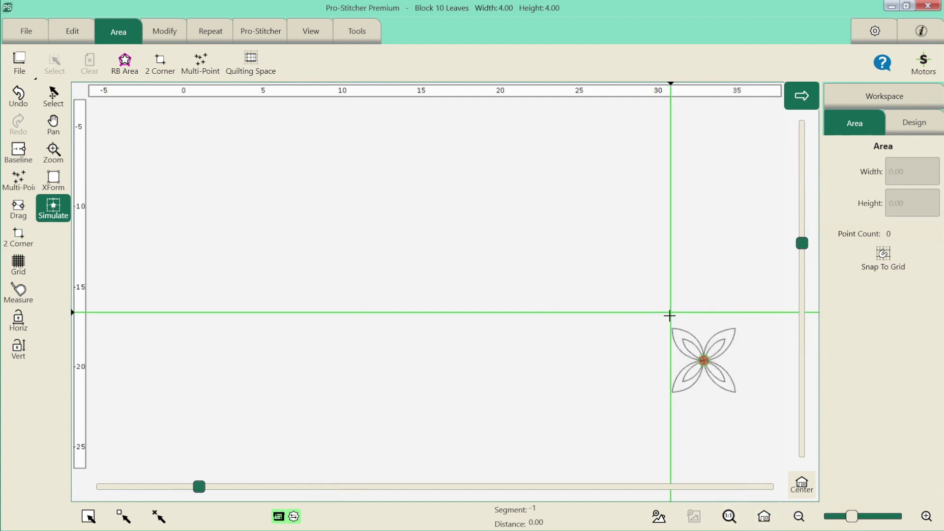
Zoom in on the leaf design and show the Modify tab's Reposition panel
{"action": "left_click", "coordinate": [763, 514]}
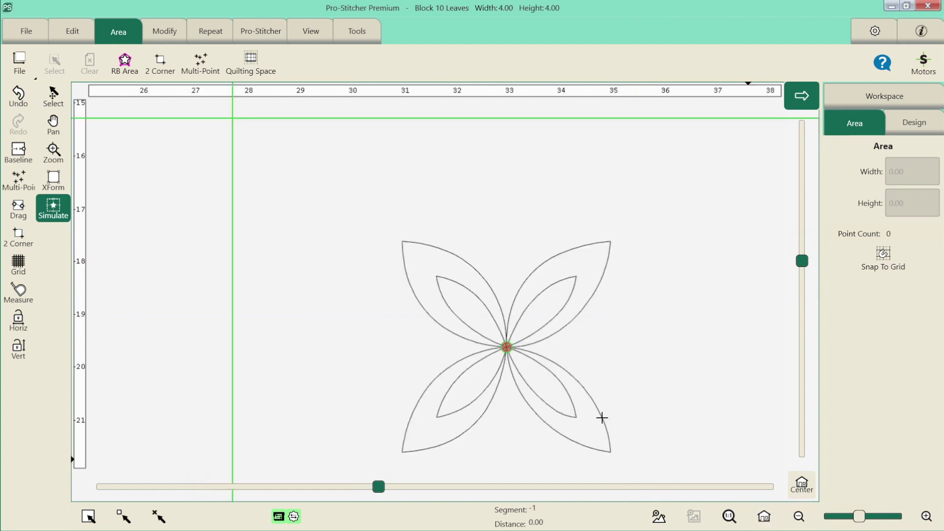
{"action": "left_click", "coordinate": [157, 37]}
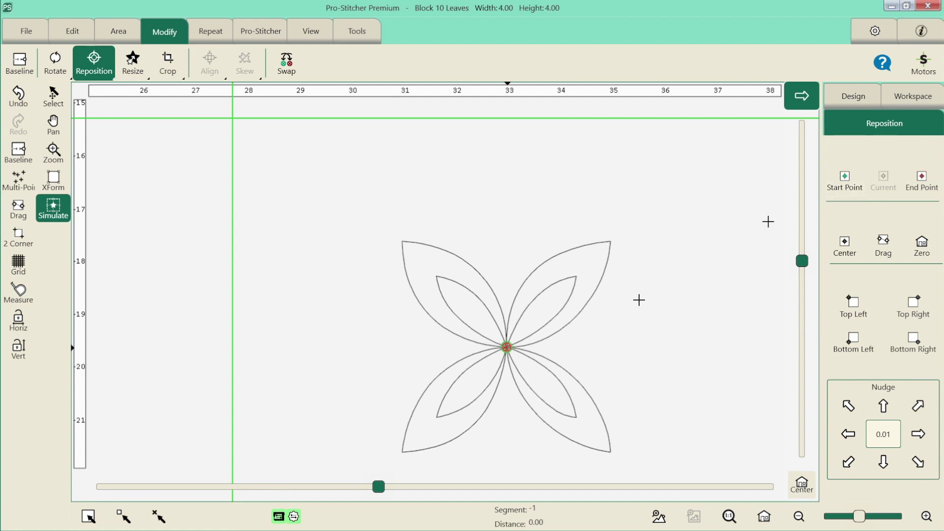
Place the design's start point, then its top-left corner, on the crosshair and nudge it left
{"action": "left_click", "coordinate": [844, 180]}
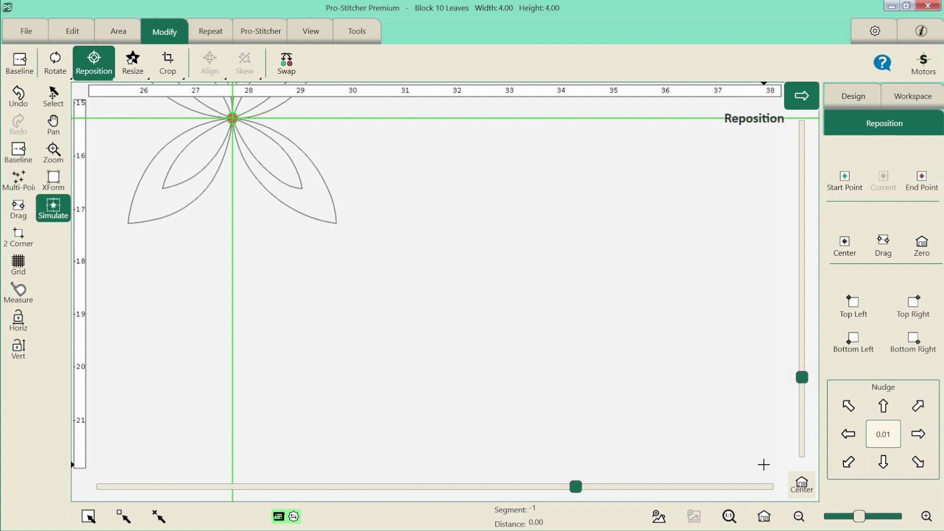
{"action": "left_click", "coordinate": [799, 517]}
{"action": "left_click", "coordinate": [800, 518]}
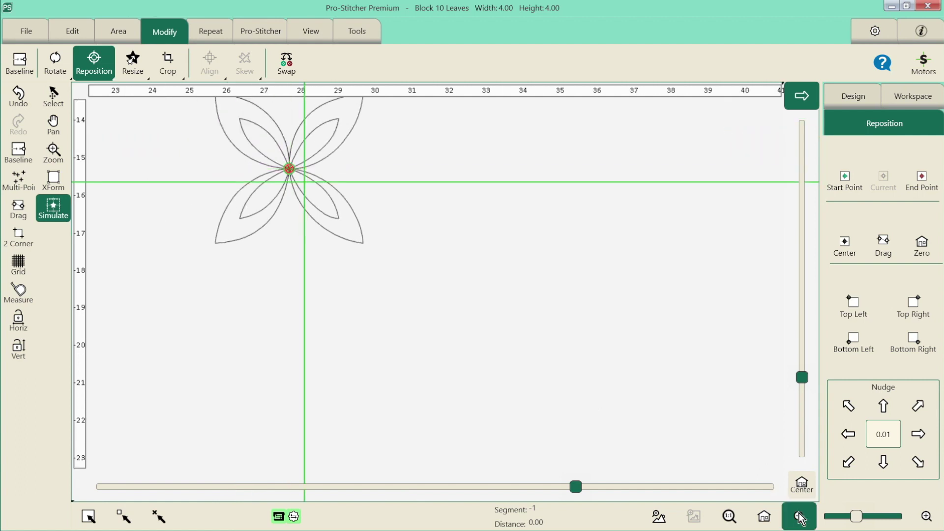
{"action": "left_click", "coordinate": [799, 517]}
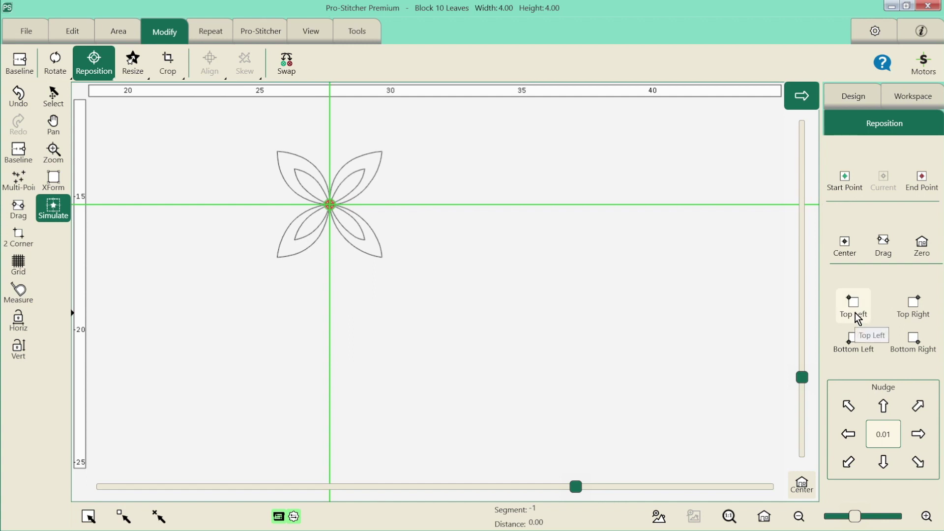
{"action": "left_click", "coordinate": [855, 315]}
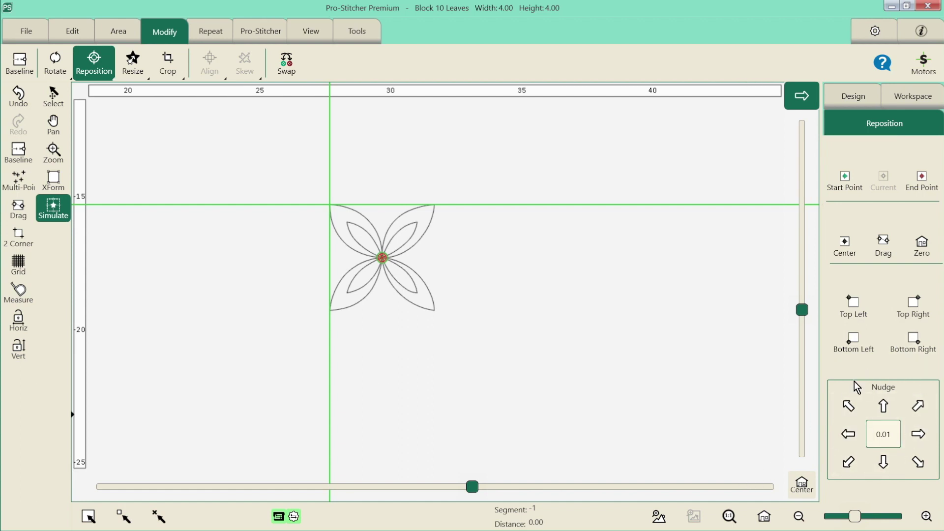
{"action": "left_click", "coordinate": [851, 437]}
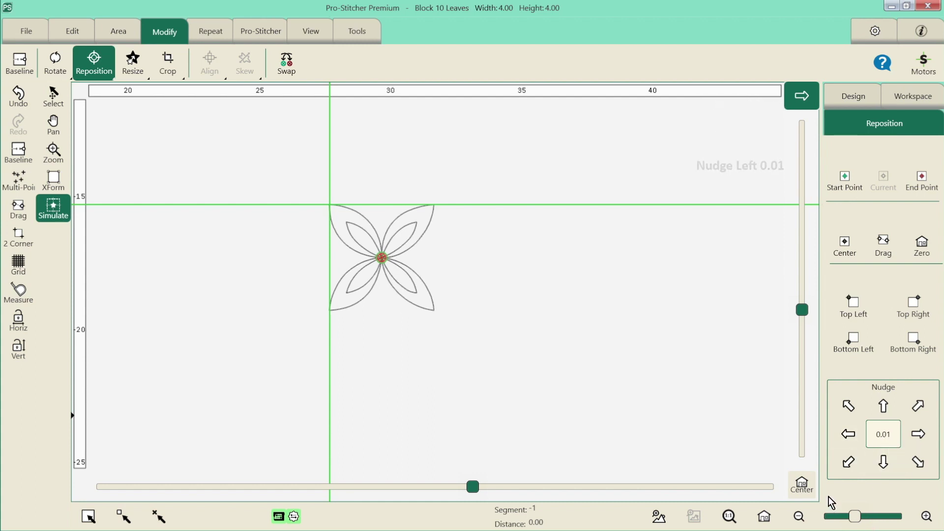
Set the nudge distance to 1.00 and move the design left three times
{"action": "left_click", "coordinate": [888, 432]}
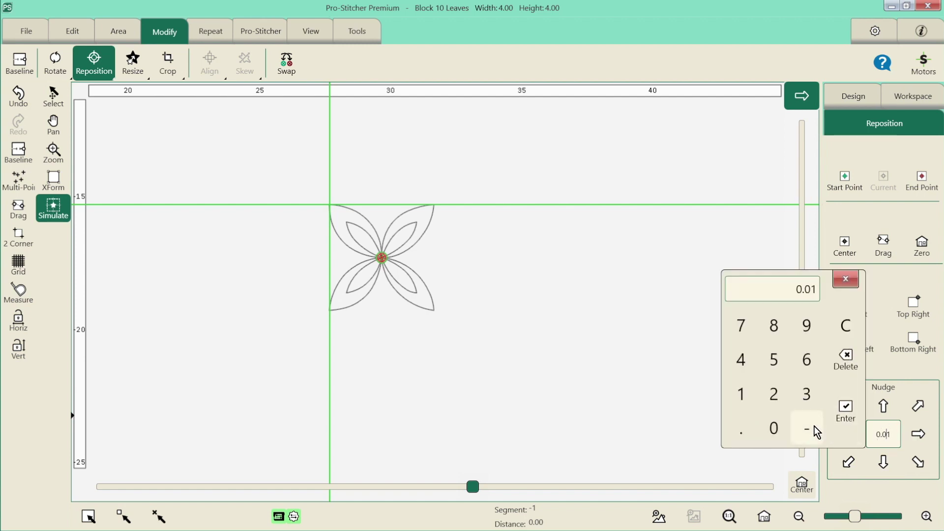
{"action": "left_click", "coordinate": [741, 395]}
{"action": "left_click", "coordinate": [846, 411]}
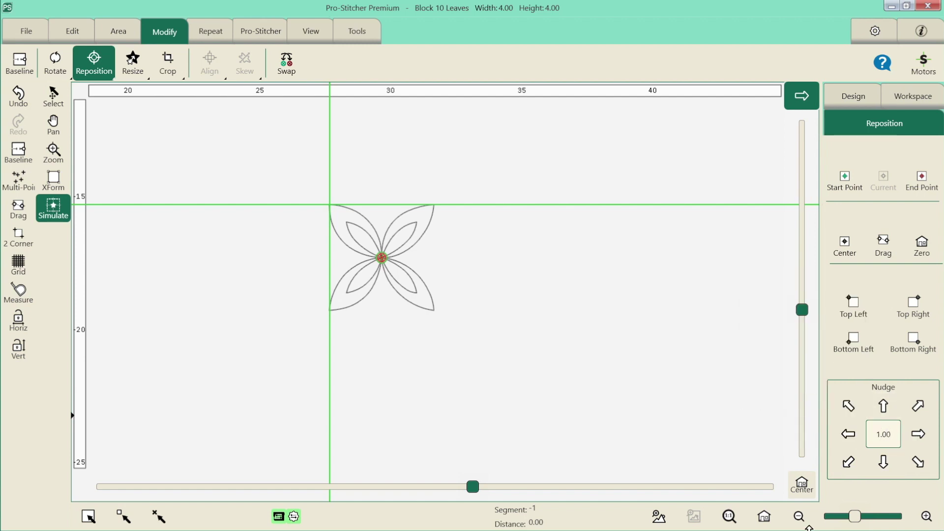
{"action": "left_click", "coordinate": [849, 434]}
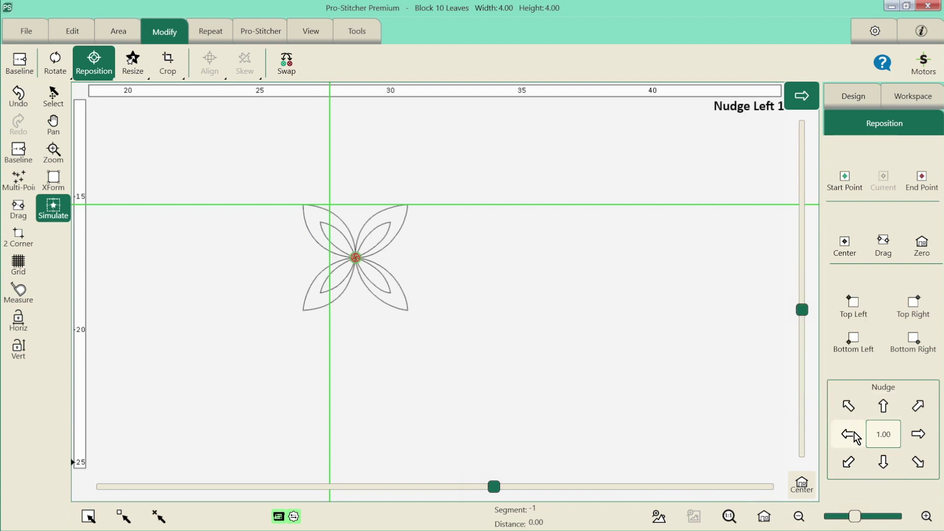
{"action": "left_click", "coordinate": [855, 435]}
{"action": "left_click", "coordinate": [856, 435]}
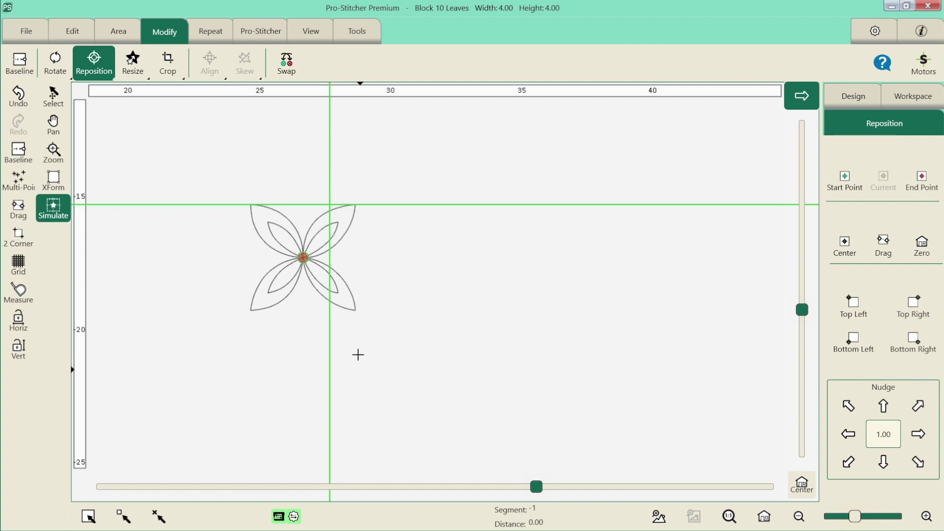
Set two opposite corners to make a 9.95 × 7.81 rectangular quilt area beside the leaves
{"action": "left_click", "coordinate": [120, 33]}
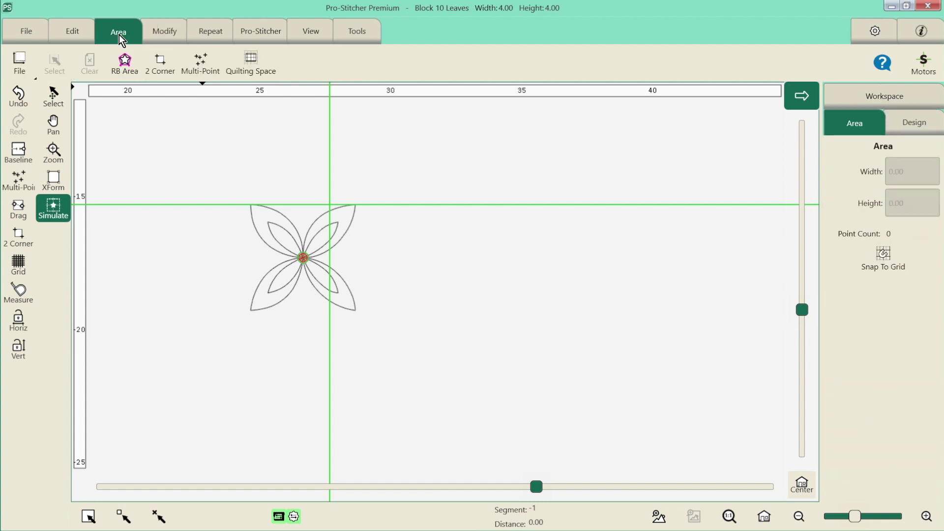
{"action": "left_click", "coordinate": [164, 66]}
{"action": "left_click", "coordinate": [330, 204]}
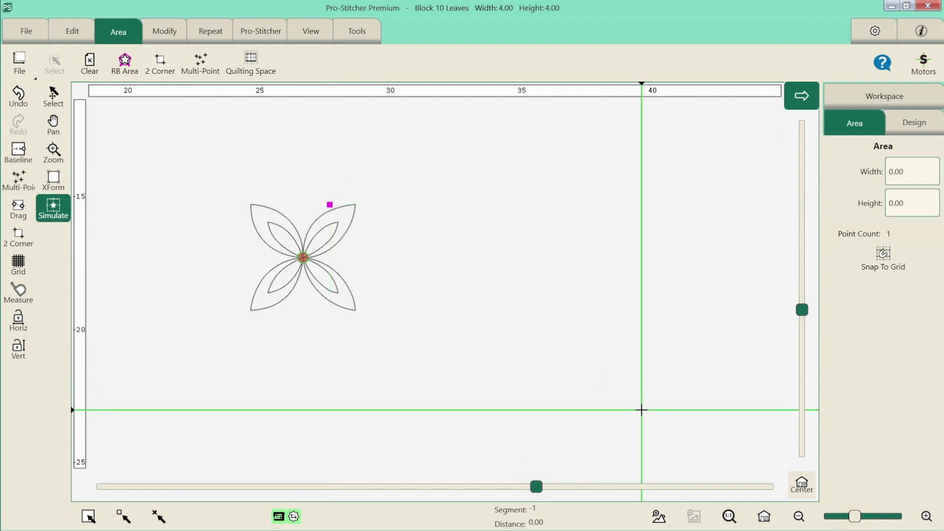
{"action": "left_click", "coordinate": [162, 67]}
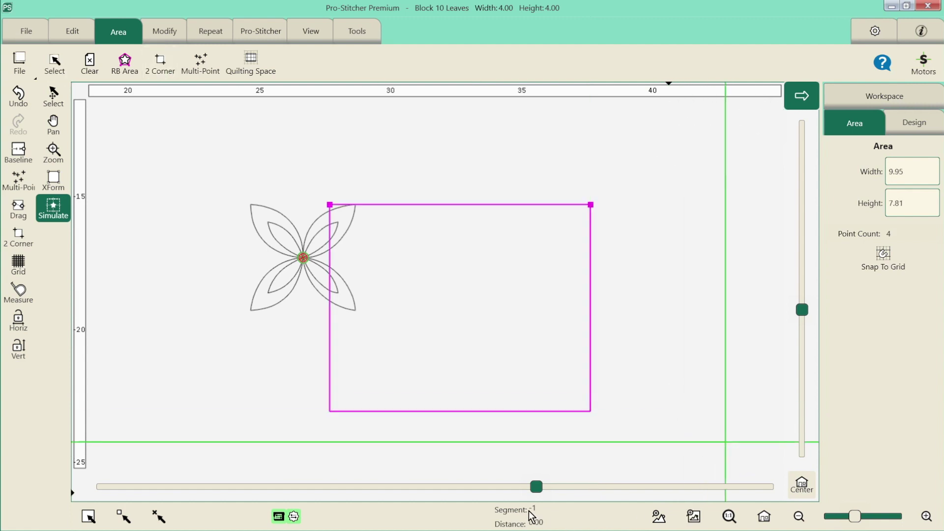
{"action": "left_click", "coordinate": [159, 39]}
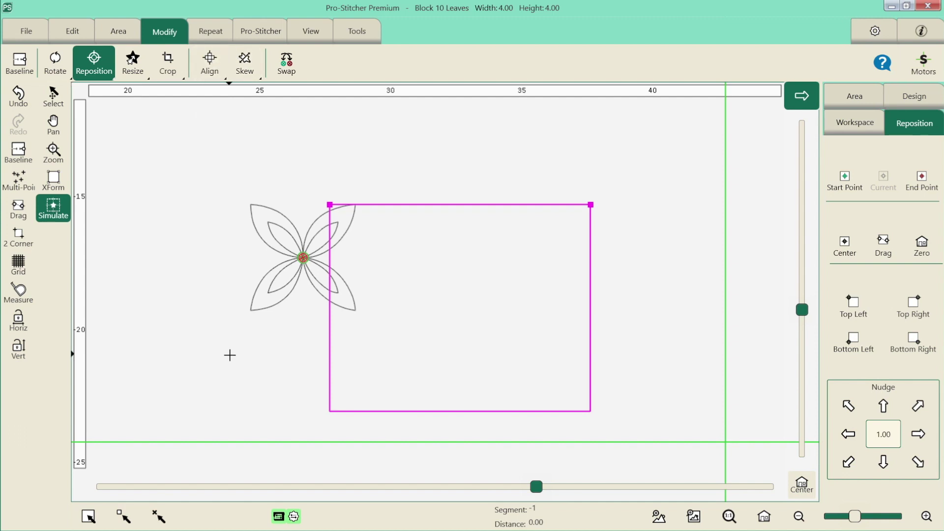
Align the leaf design to the area's left and right edges and center it
{"action": "left_click", "coordinate": [210, 68]}
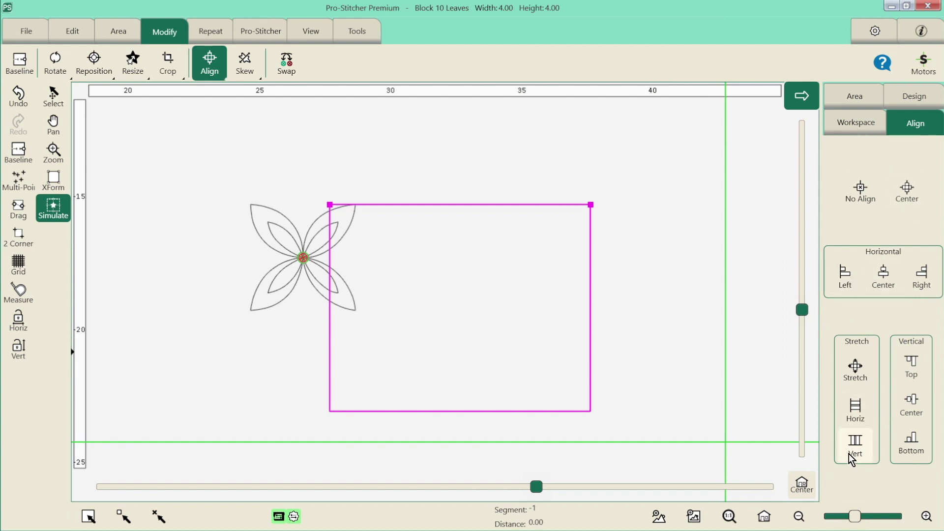
{"action": "left_click", "coordinate": [849, 280]}
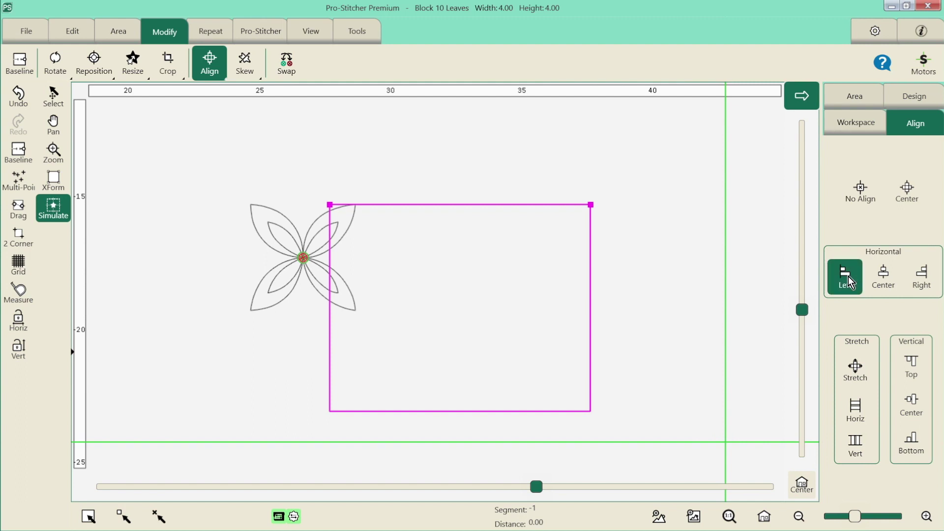
{"action": "left_click", "coordinate": [921, 276]}
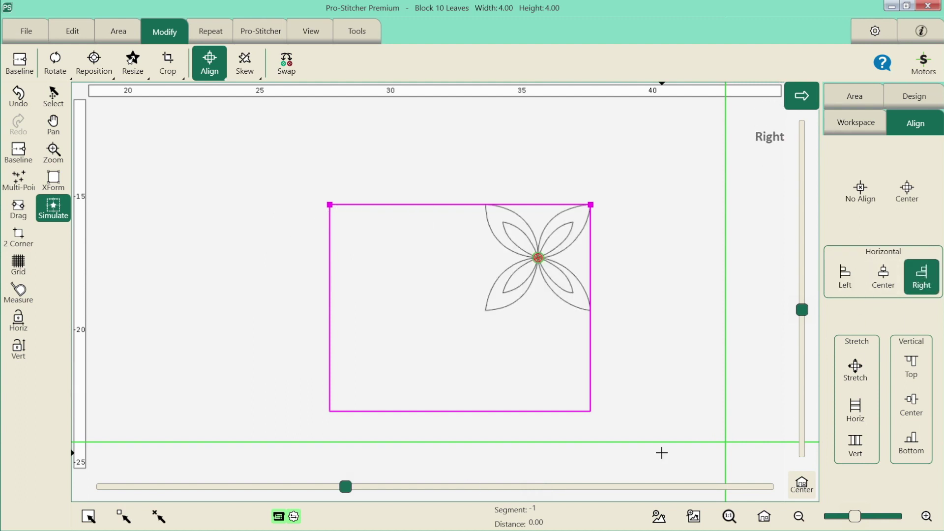
{"action": "left_click", "coordinate": [910, 198]}
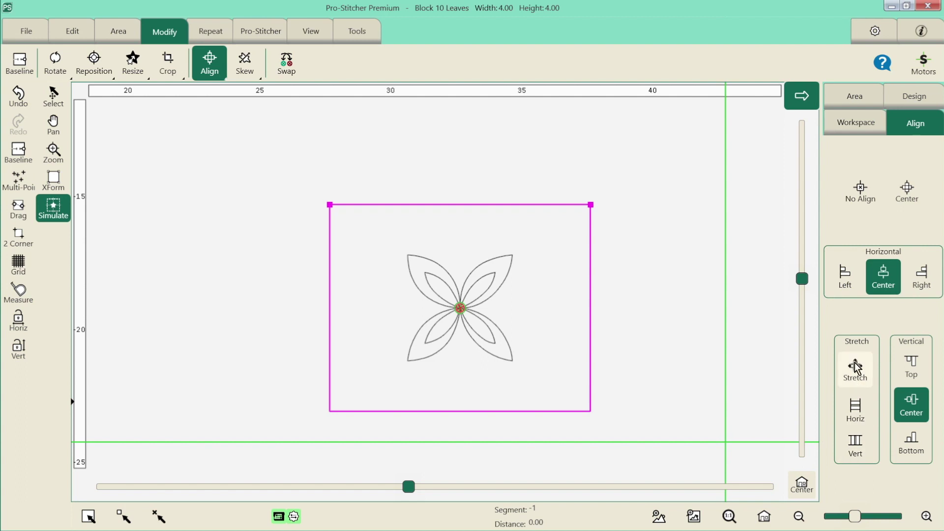
Stretch Block 10 Leaves horizontally and vertically to fill the 9.95 × 7.81 area
{"action": "left_click", "coordinate": [861, 411]}
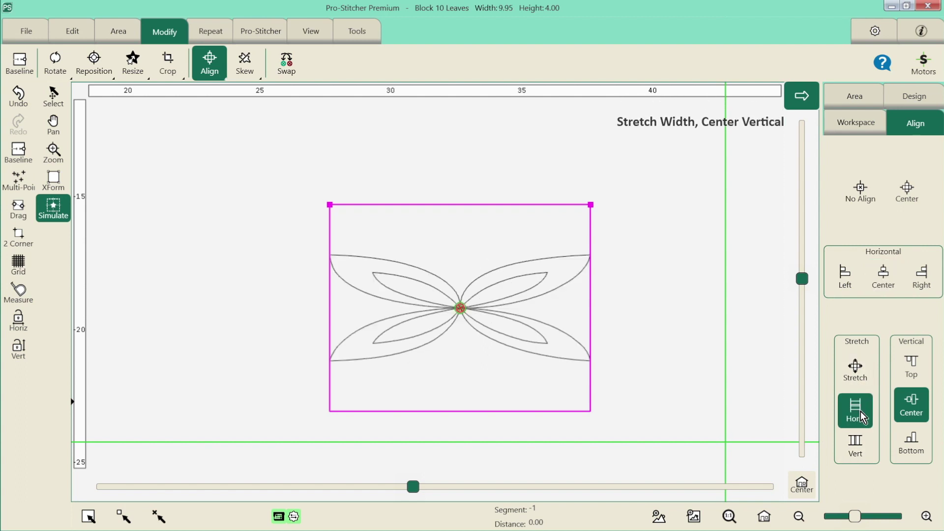
{"action": "left_click", "coordinate": [857, 440]}
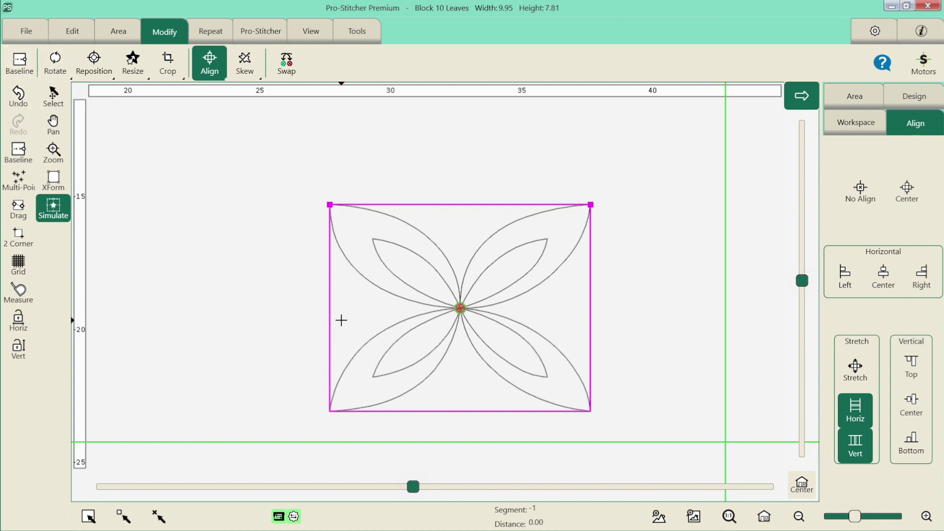
{"action": "left_click", "coordinate": [244, 62]}
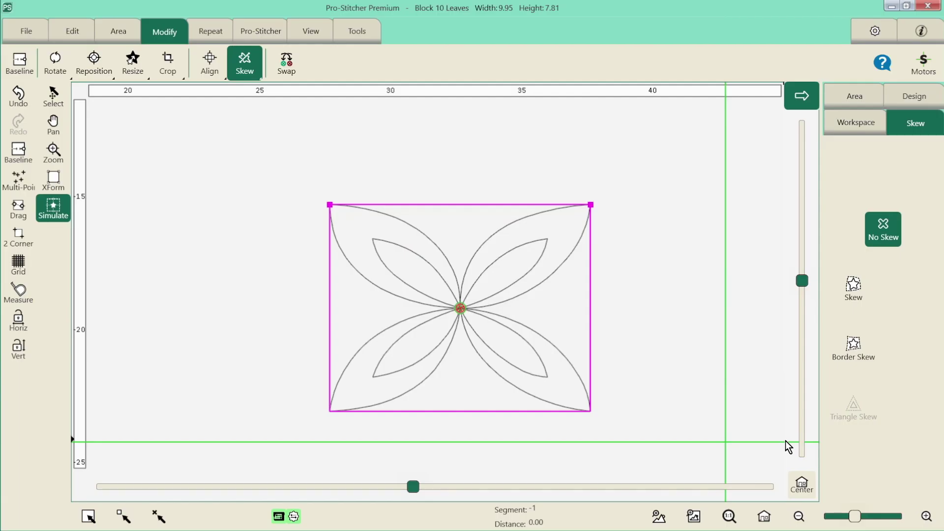
Close the stretched design and reload Block 10 Leaves at its original 4.00 × 4.00
{"action": "left_click", "coordinate": [25, 32]}
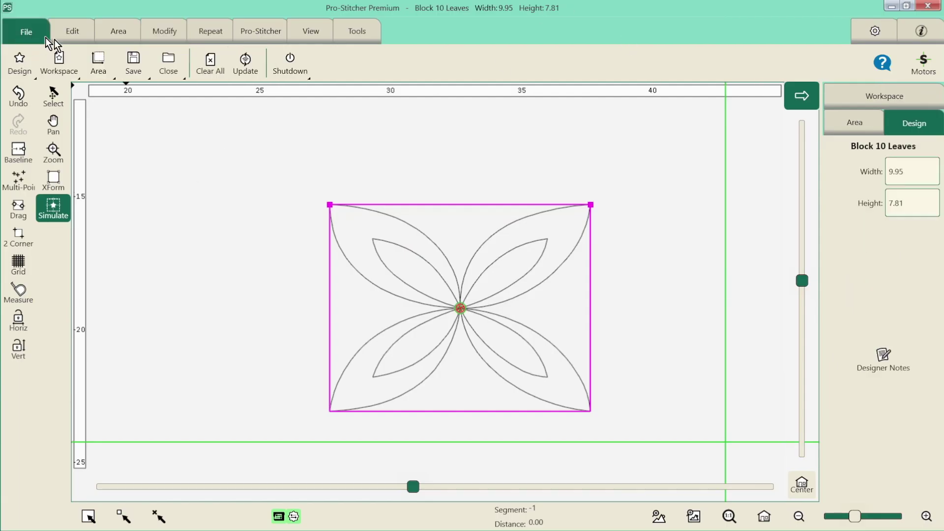
{"action": "left_click", "coordinate": [175, 69]}
{"action": "left_click", "coordinate": [181, 97]}
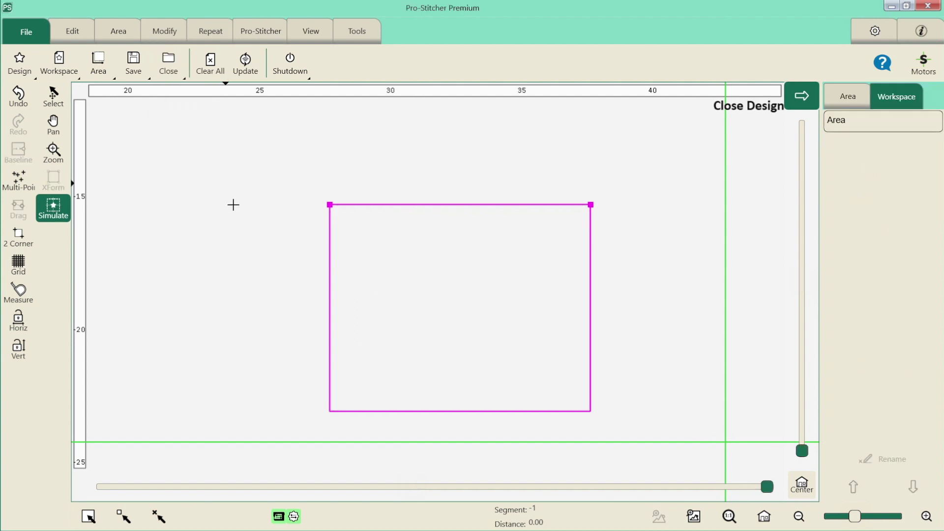
{"action": "left_click", "coordinate": [26, 61]}
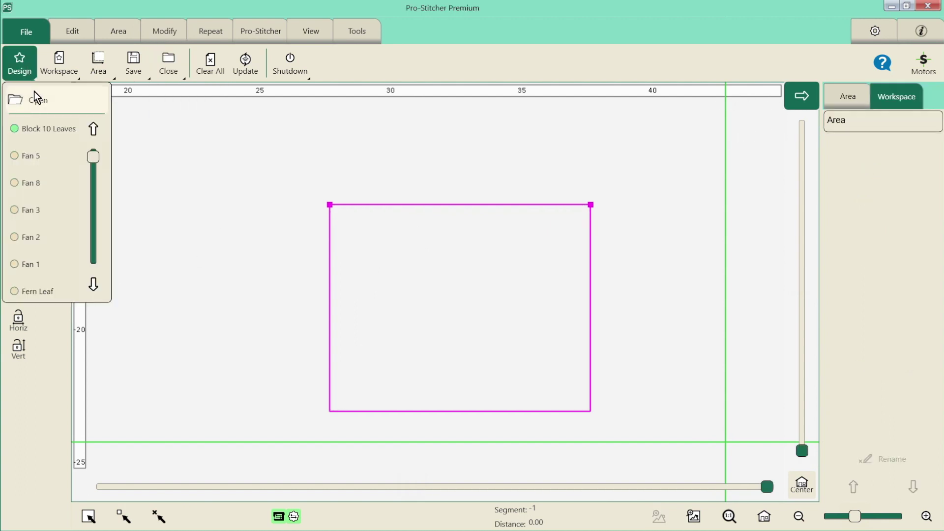
{"action": "left_click", "coordinate": [33, 127]}
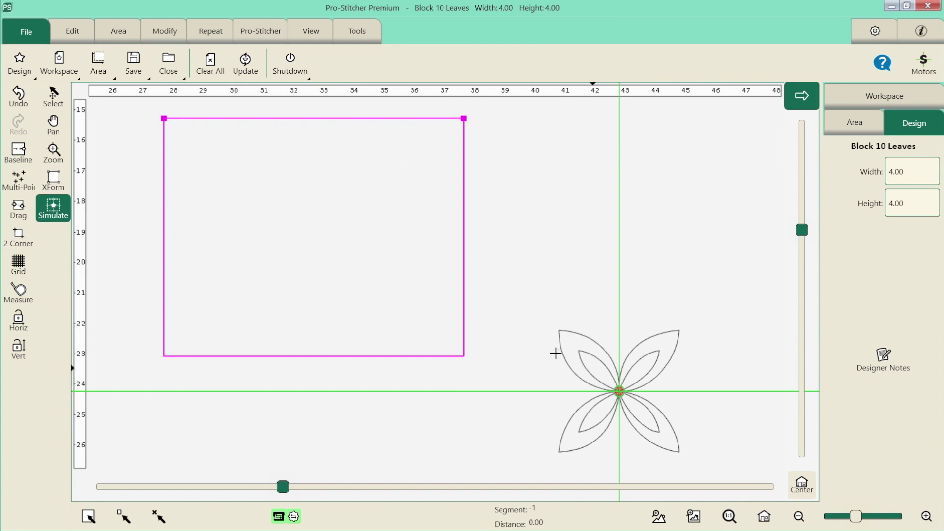
Preview Skew and Border Skew on Block 10 Leaves, reverting to No Skew after each
{"action": "left_click", "coordinate": [177, 33]}
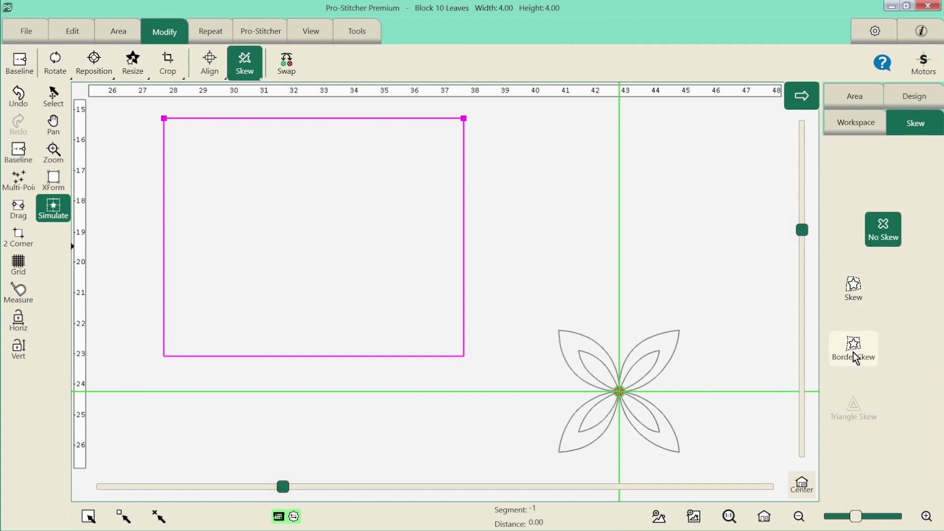
{"action": "left_click", "coordinate": [860, 294]}
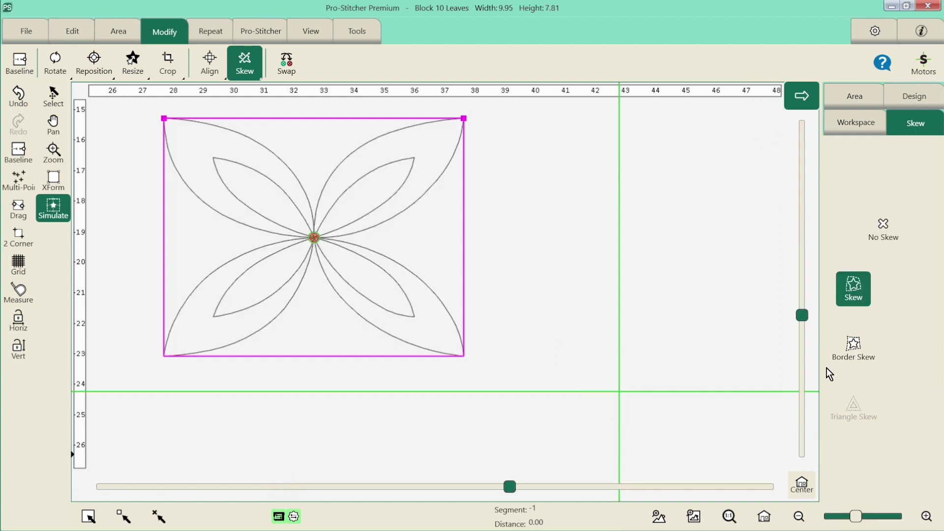
{"action": "left_click", "coordinate": [882, 232]}
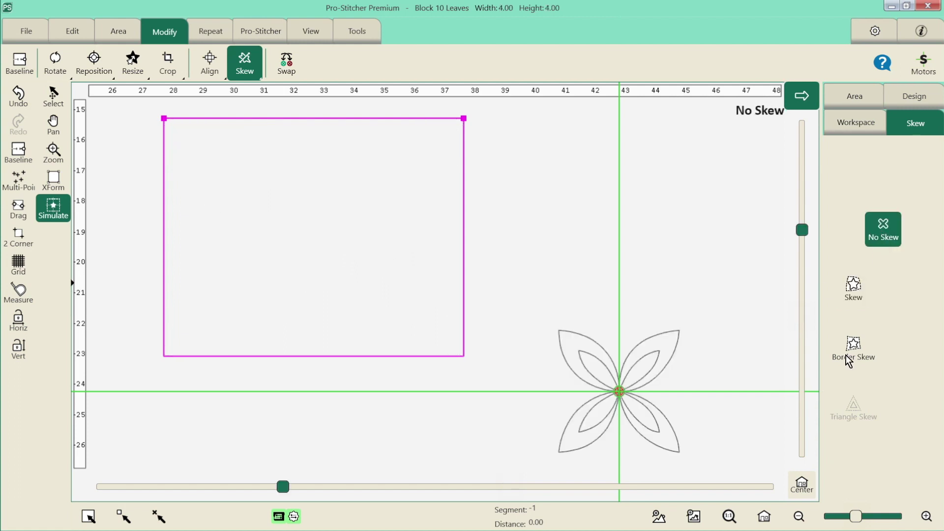
{"action": "left_click", "coordinate": [861, 358]}
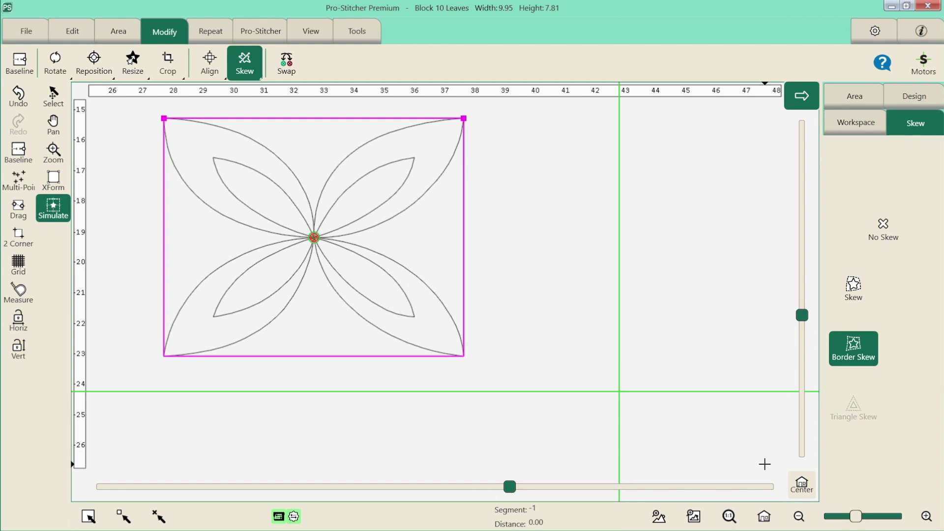
{"action": "left_click", "coordinate": [883, 229]}
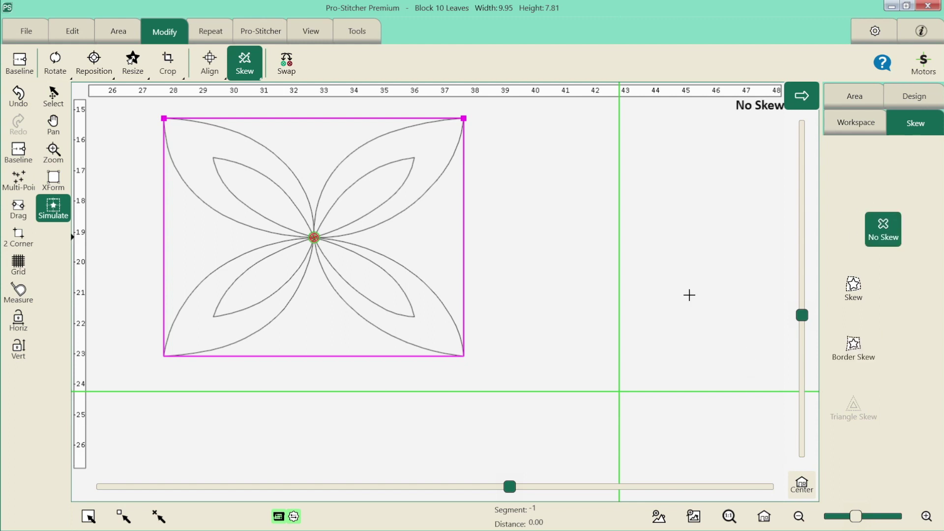
Clear the rectangle and mark four Multi-Point corners for an 11.60 × 9.39 area
{"action": "left_click", "coordinate": [117, 34]}
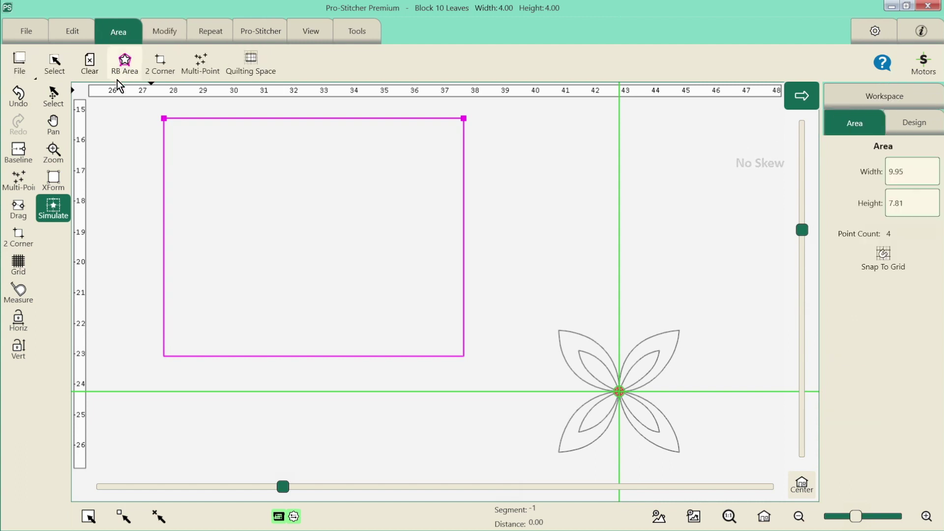
{"action": "left_click", "coordinate": [98, 74]}
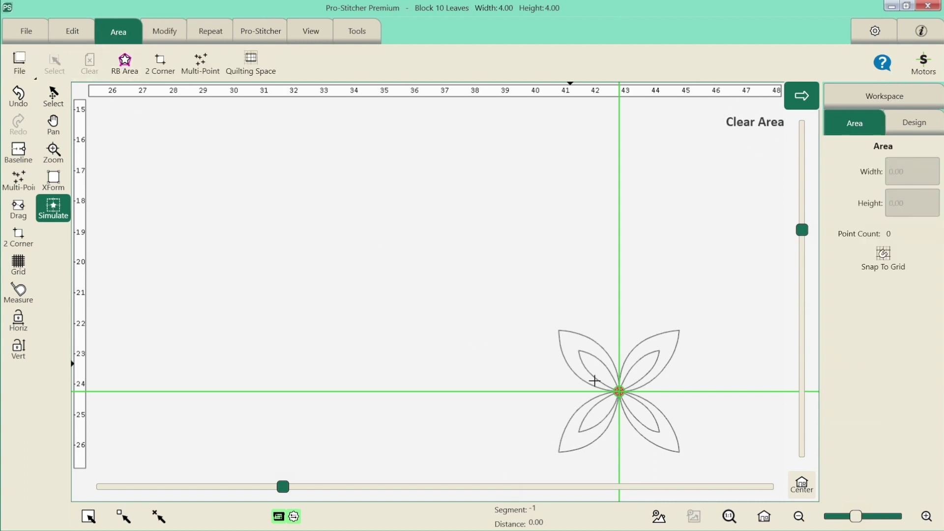
{"action": "left_click_drag", "start_coordinate": [322, 231], "coordinate": [190, 165]}
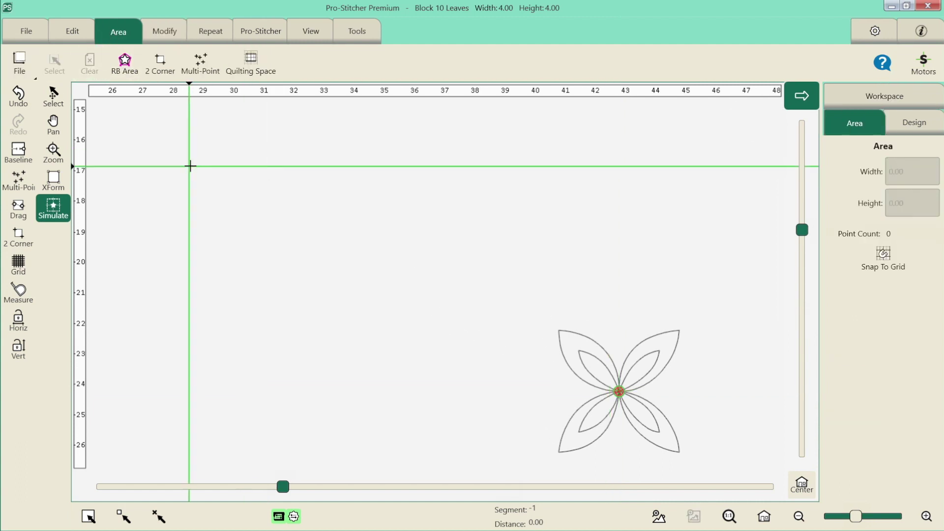
{"action": "left_click", "coordinate": [202, 63]}
{"action": "left_click_drag", "start_coordinate": [436, 174], "coordinate": [525, 163]}
{"action": "left_click", "coordinate": [202, 63]}
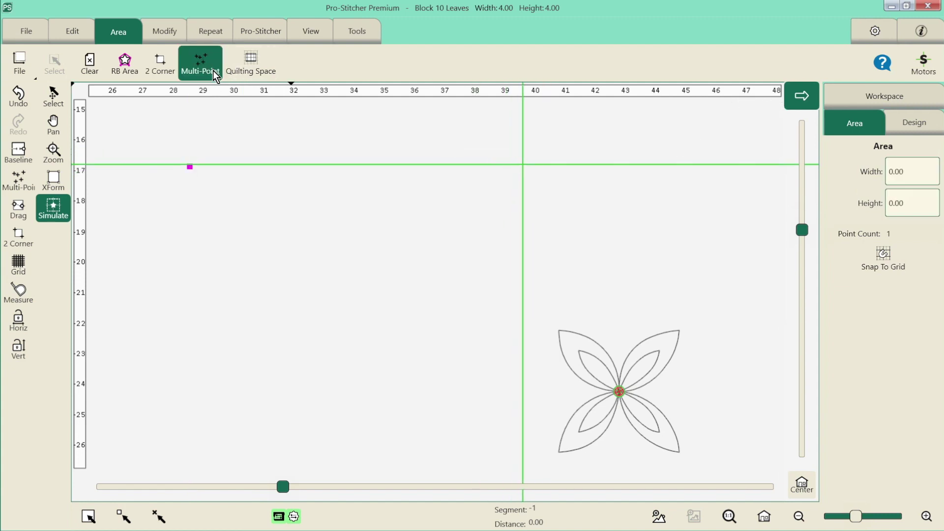
{"action": "left_click_drag", "start_coordinate": [455, 329], "coordinate": [496, 432]}
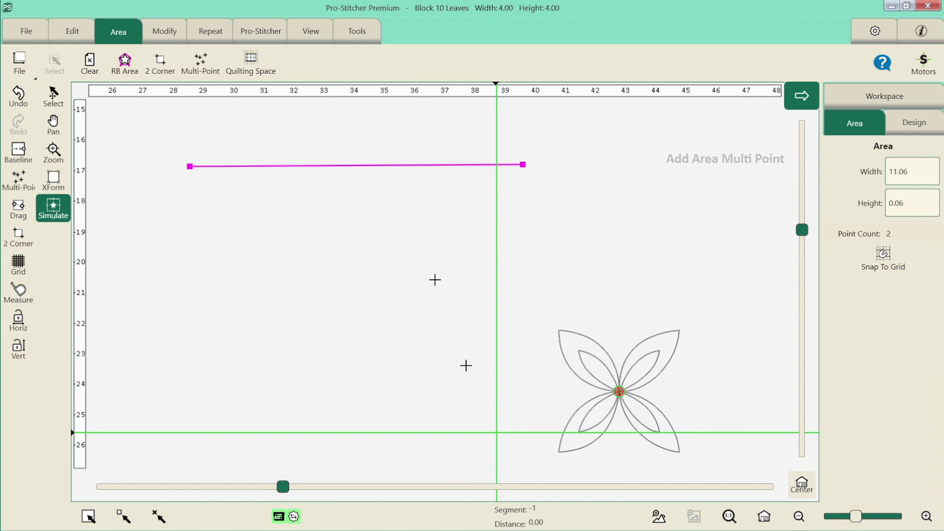
{"action": "left_click", "coordinate": [201, 64]}
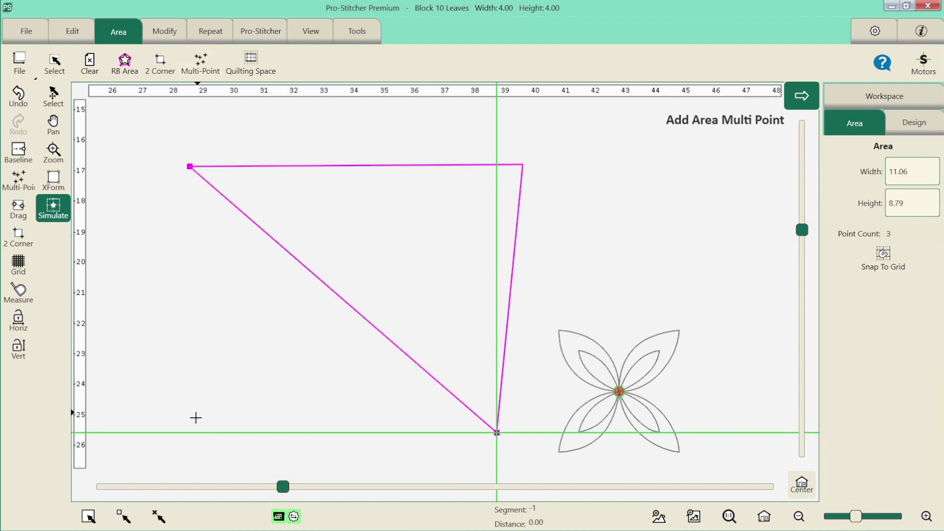
{"action": "left_click_drag", "start_coordinate": [196, 417], "coordinate": [173, 451]}
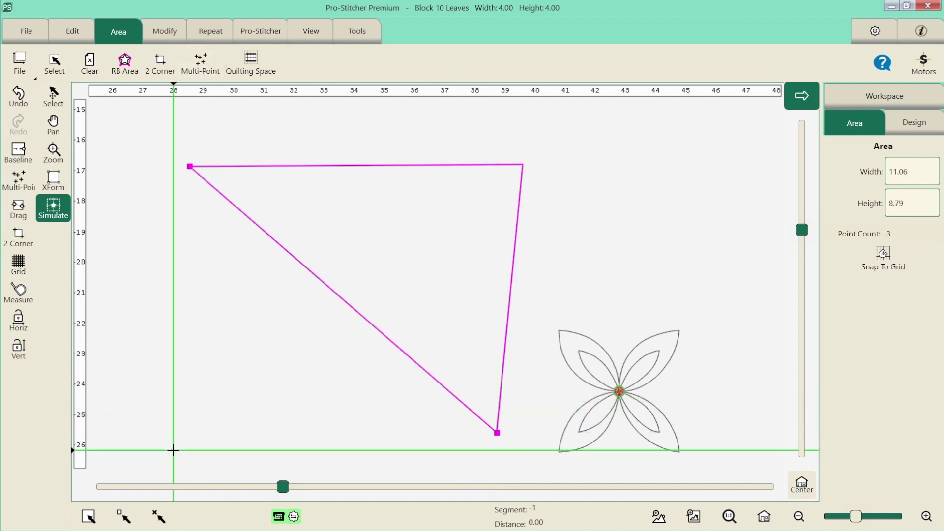
{"action": "left_click", "coordinate": [202, 63]}
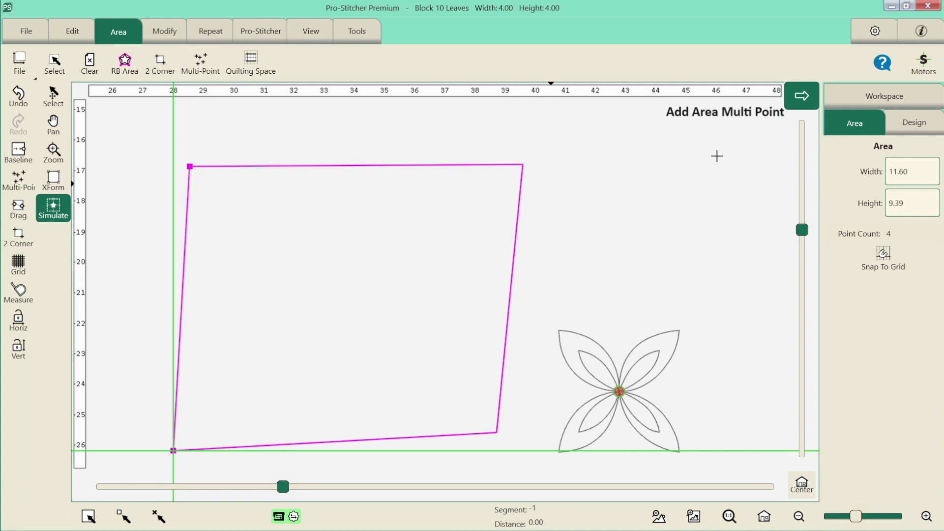
{"action": "left_click", "coordinate": [165, 33]}
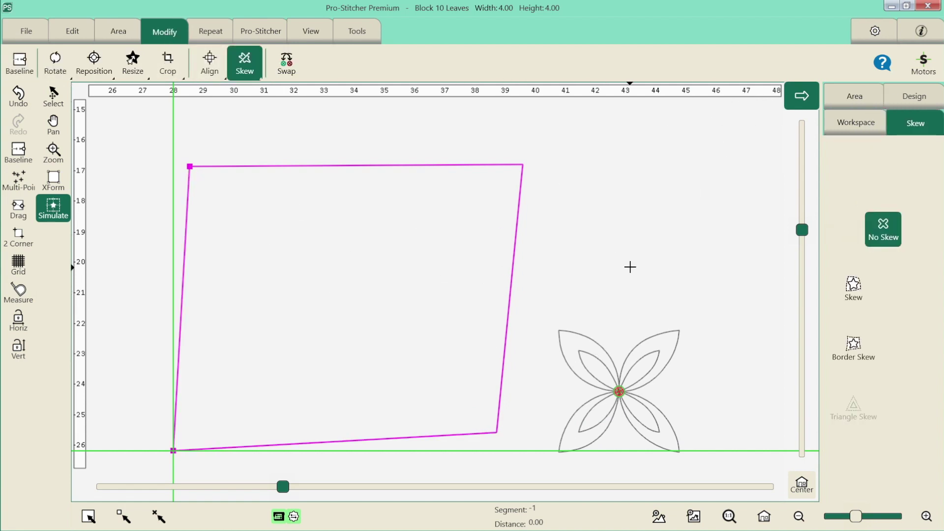
Try Skew, undo it with No Skew, then apply Border Skew to the four-point area
{"action": "left_click", "coordinate": [857, 291]}
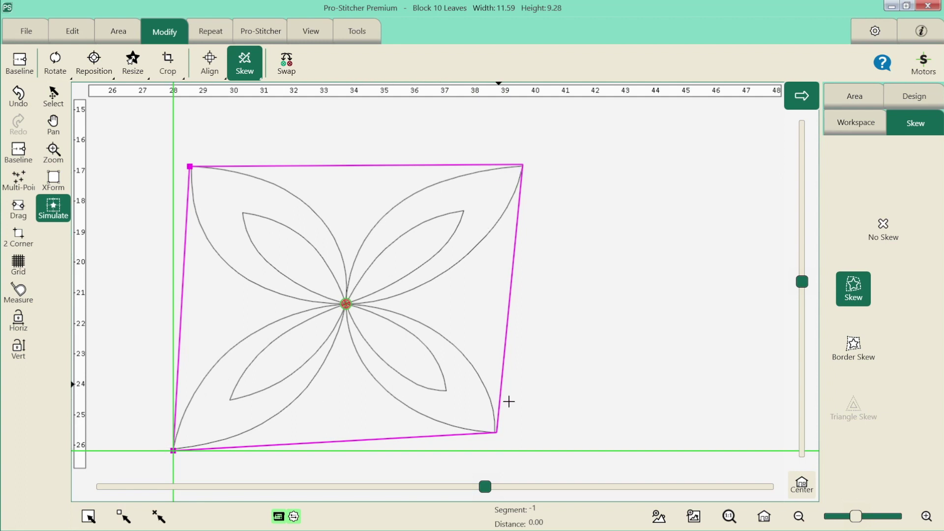
{"action": "left_click", "coordinate": [883, 232]}
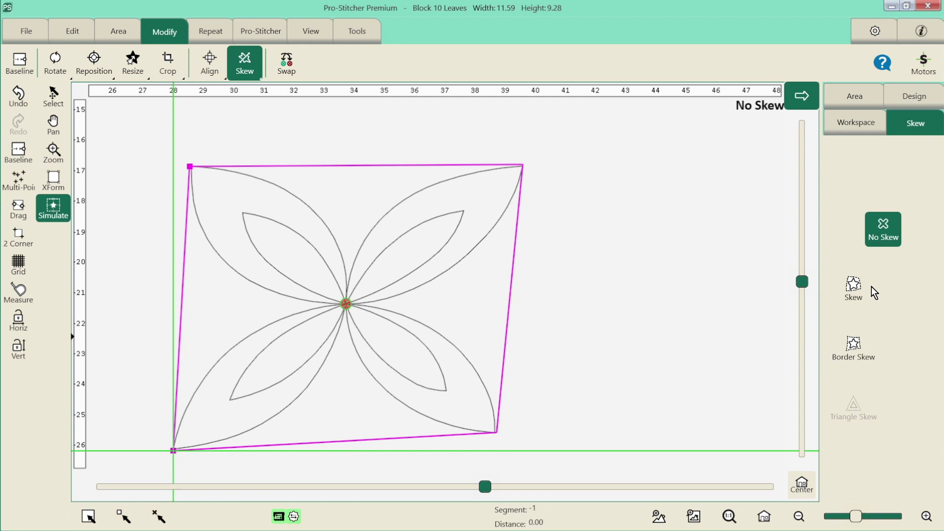
{"action": "left_click", "coordinate": [846, 348]}
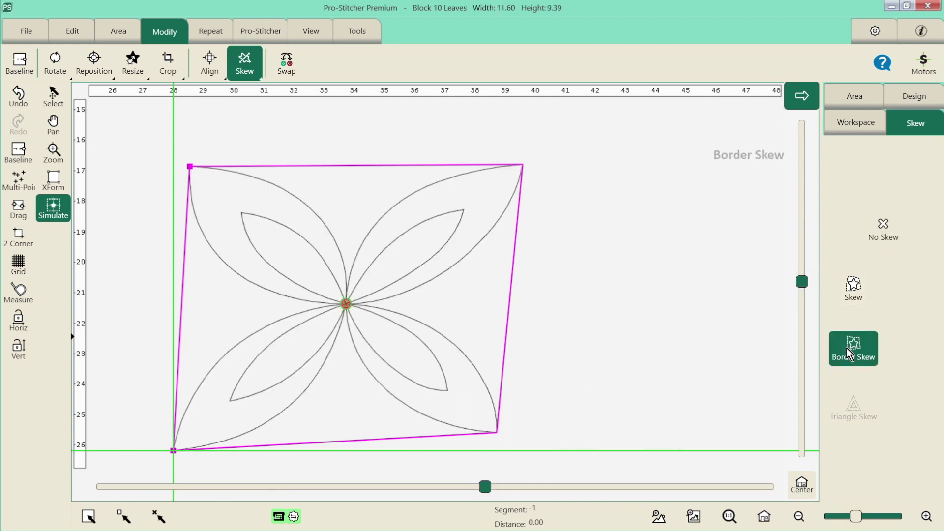